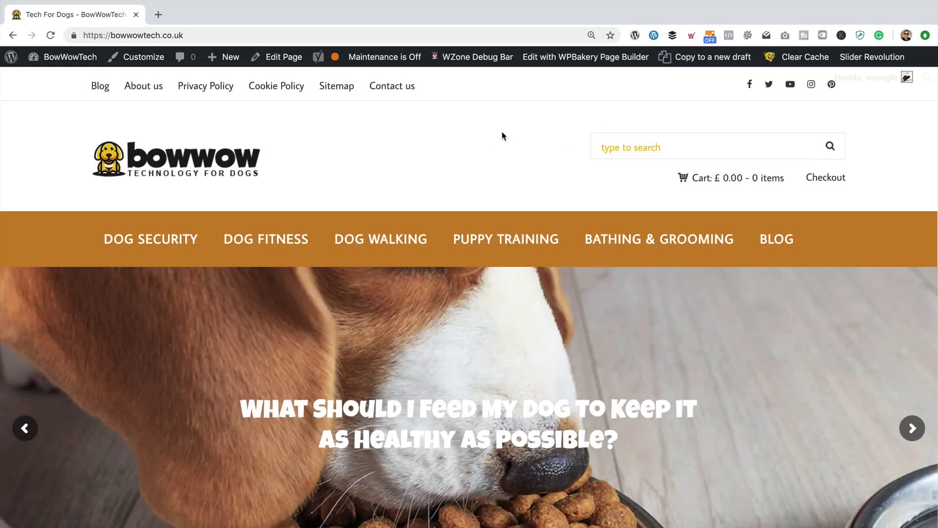
# Step: Scroll the homepage and open the first Dog Technology article
pyautogui.scroll(-10, 500, 137)
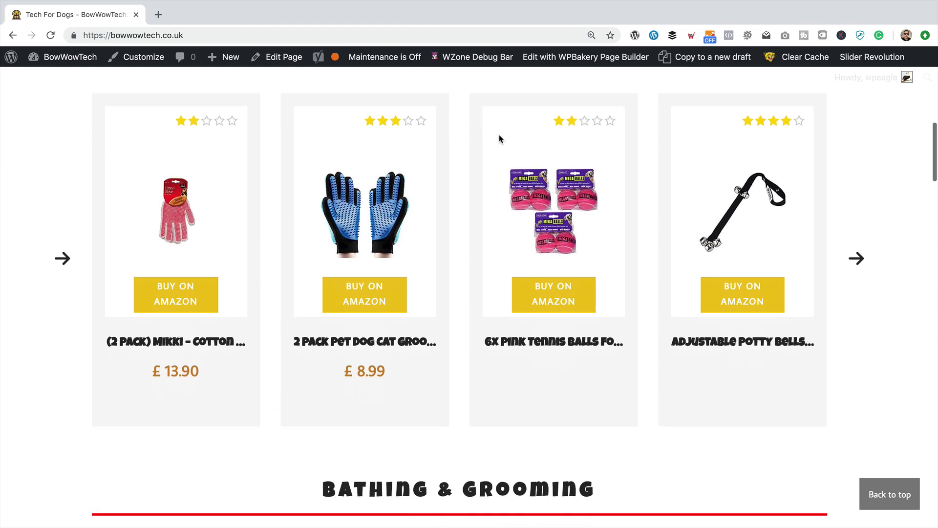
pyautogui.scroll(-4, 499, 139)
pyautogui.scroll(3, 498, 140)
pyautogui.scroll(-20, 497, 142)
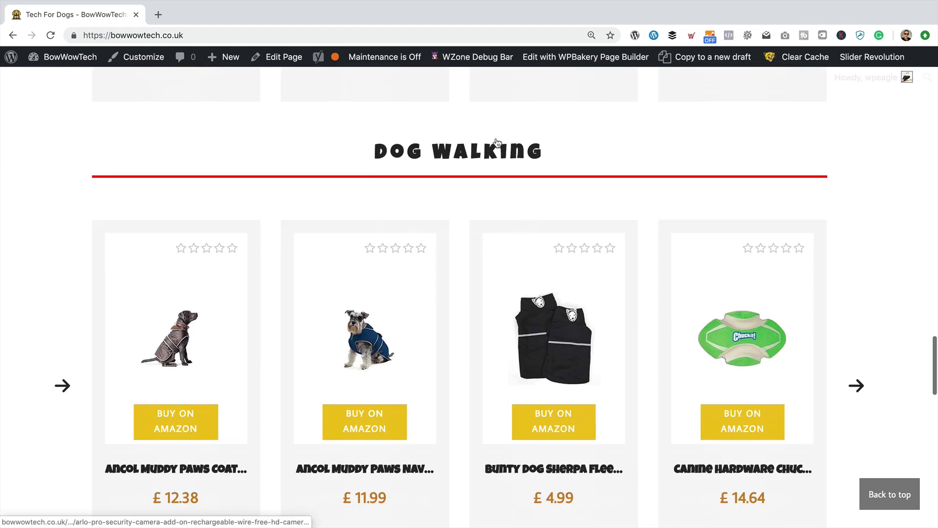
pyautogui.scroll(-12, 496, 142)
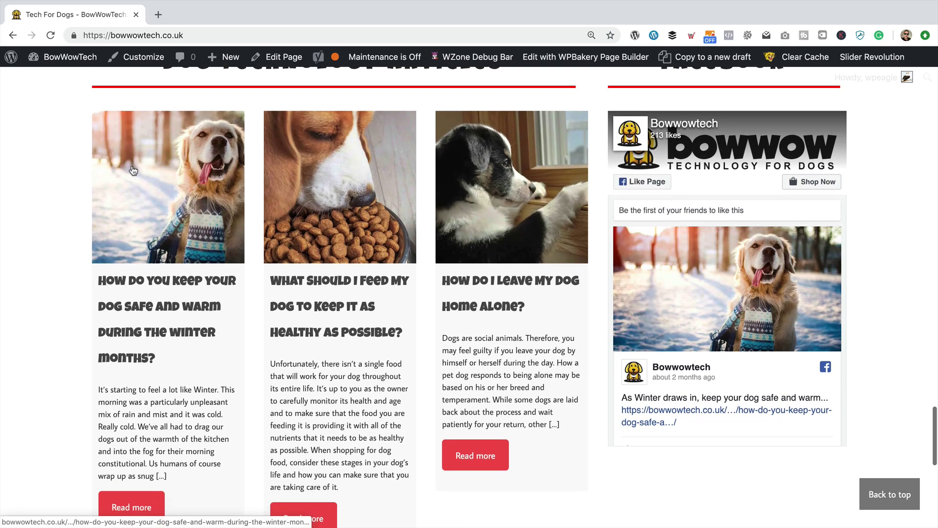
pyautogui.click(158, 168)
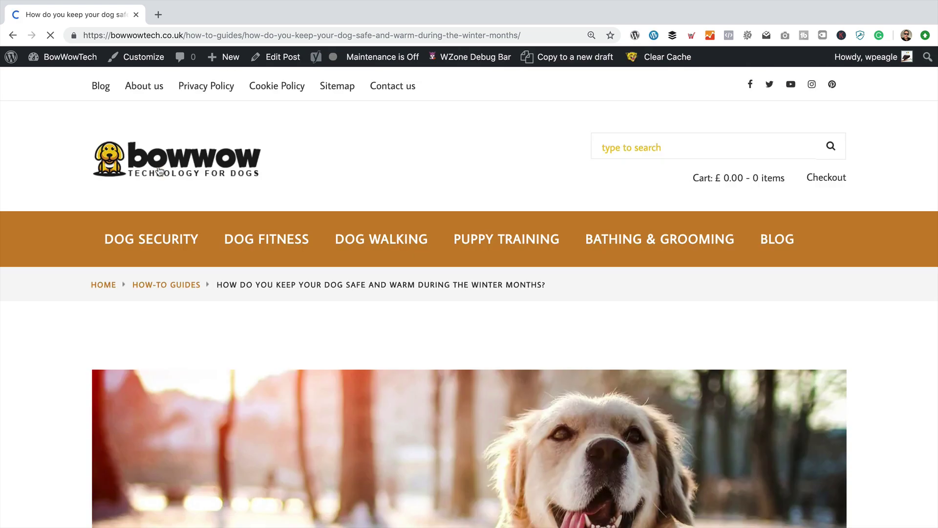
# Step: Scroll through the winter dog-safety post to its share icons and back to the top
pyautogui.scroll(-10, 401, 198)
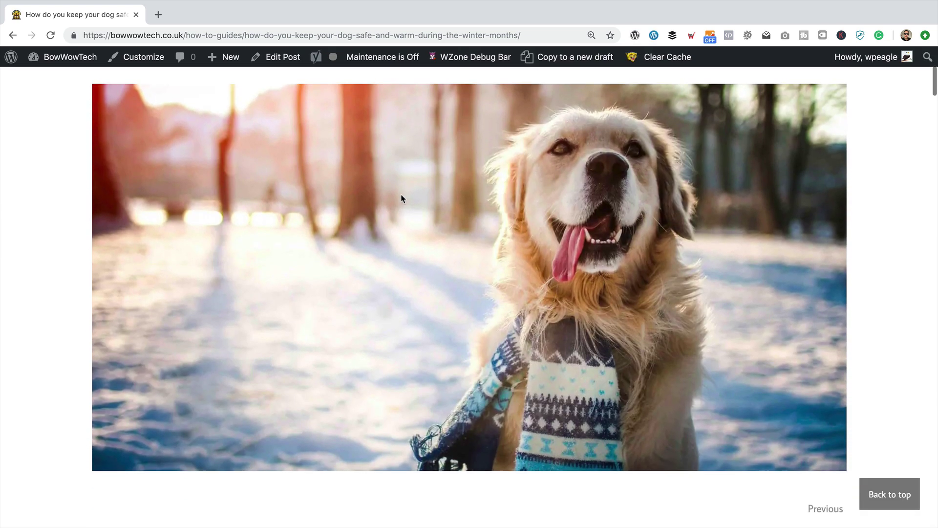
pyautogui.scroll(-1, 402, 198)
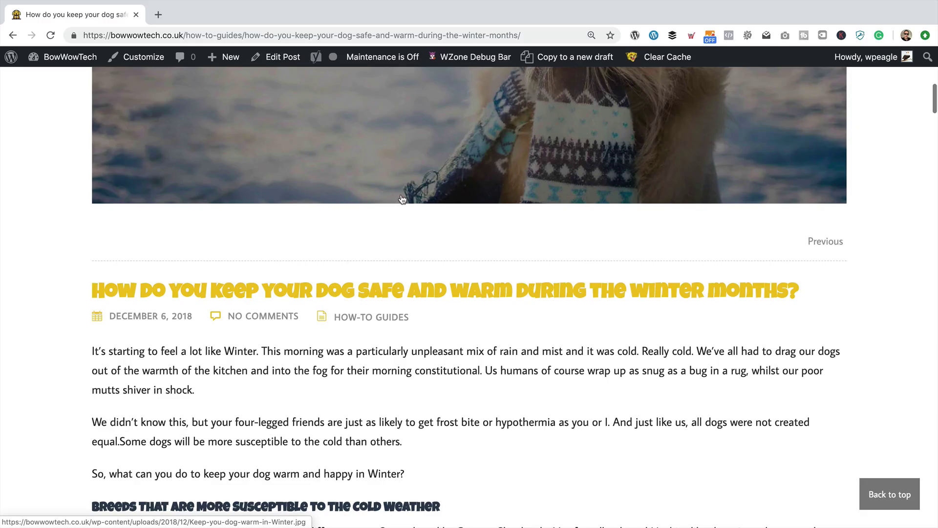
pyautogui.scroll(-15, 402, 198)
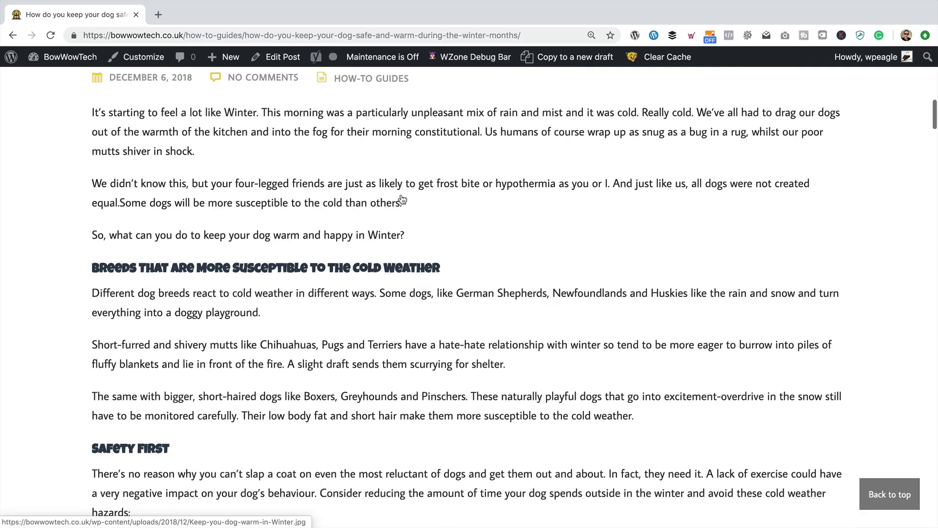
pyautogui.scroll(-20, 400, 195)
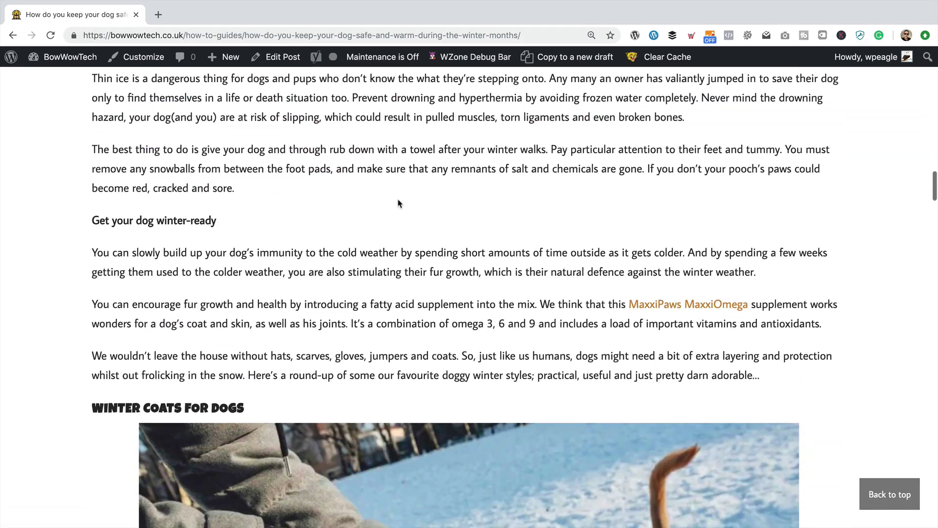
pyautogui.scroll(-20, 399, 200)
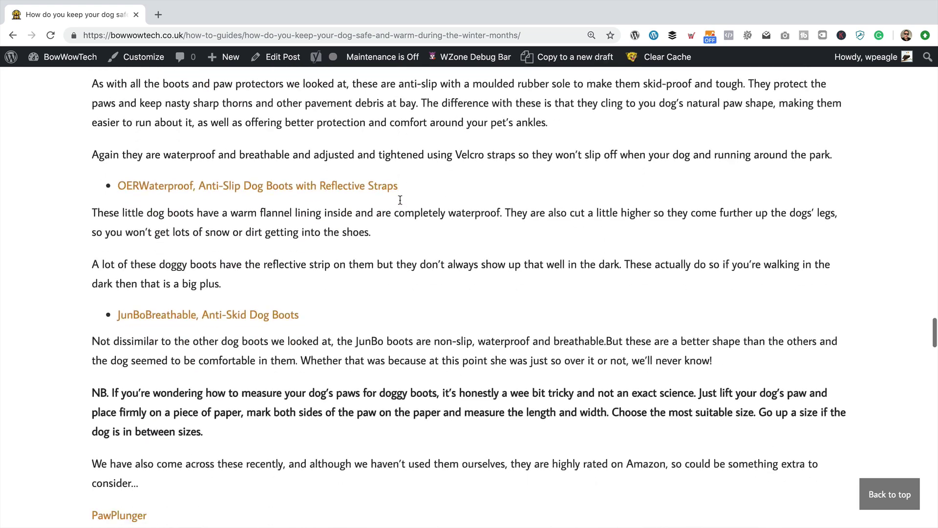
pyautogui.scroll(-10, 396, 189)
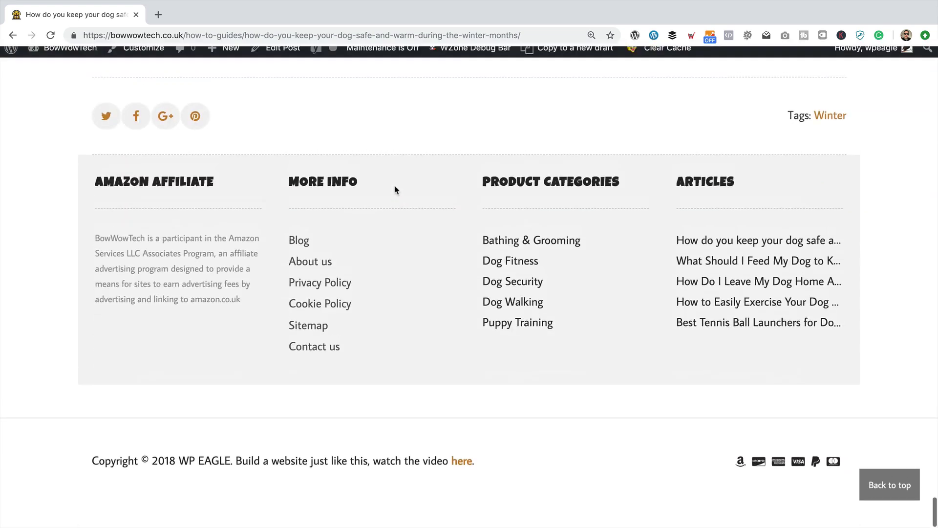
pyautogui.scroll(5, 397, 189)
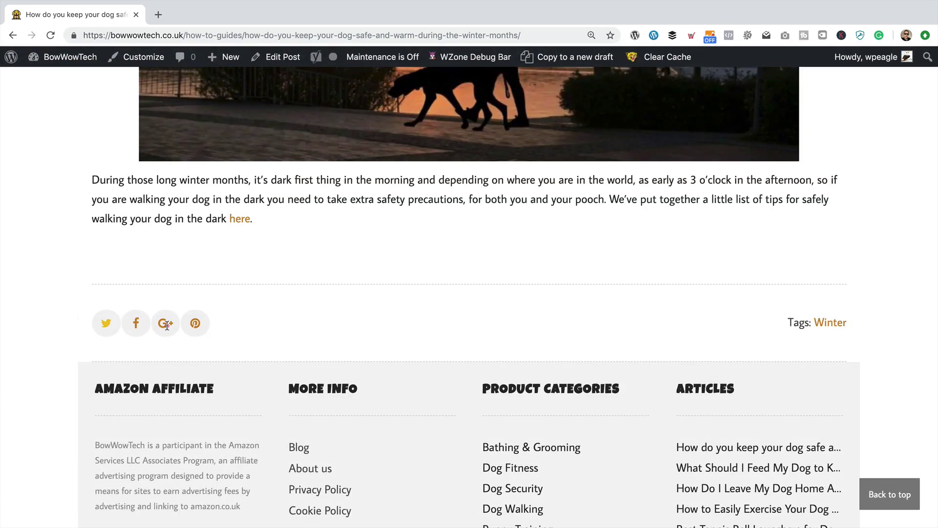
pyautogui.scroll(10, 359, 308)
pyautogui.scroll(20, 354, 309)
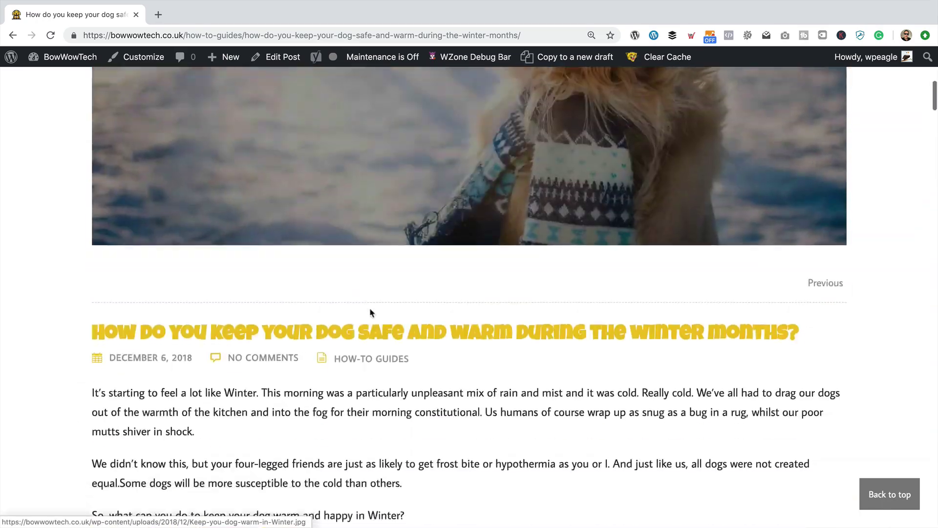
pyautogui.scroll(-2, 362, 311)
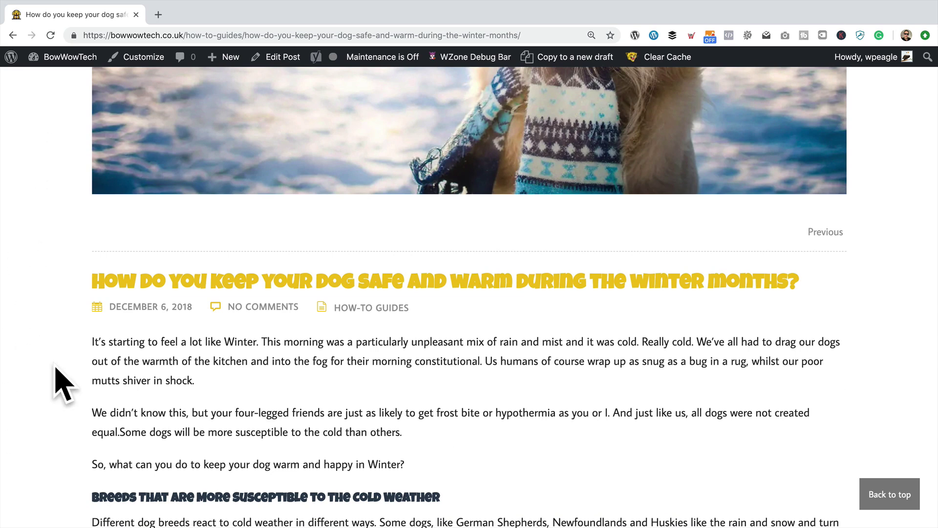
pyautogui.scroll(-8, 52, 318)
pyautogui.scroll(-9, 211, 254)
pyautogui.scroll(20, 210, 253)
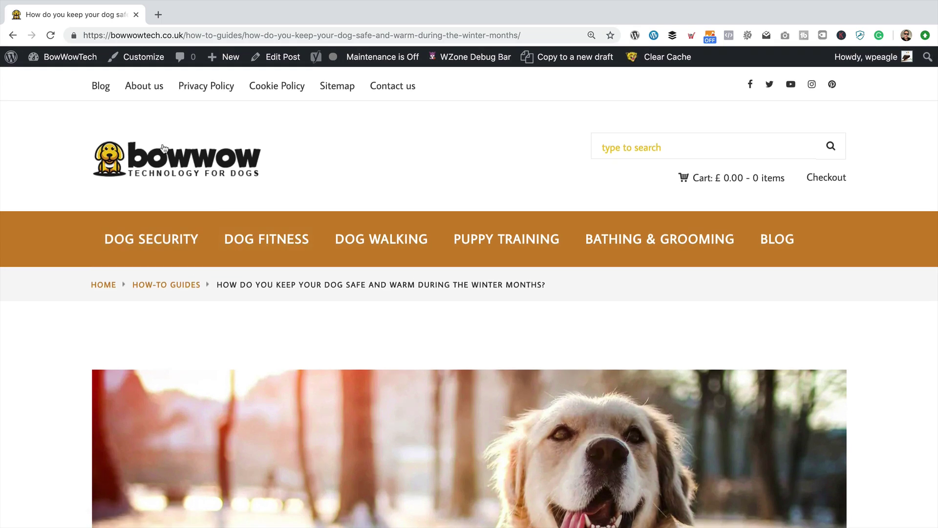
# Step: From the Dashboard, search Plugins > Add New for 'add to any'
pyautogui.moveTo(71, 58)
pyautogui.click(66, 80)
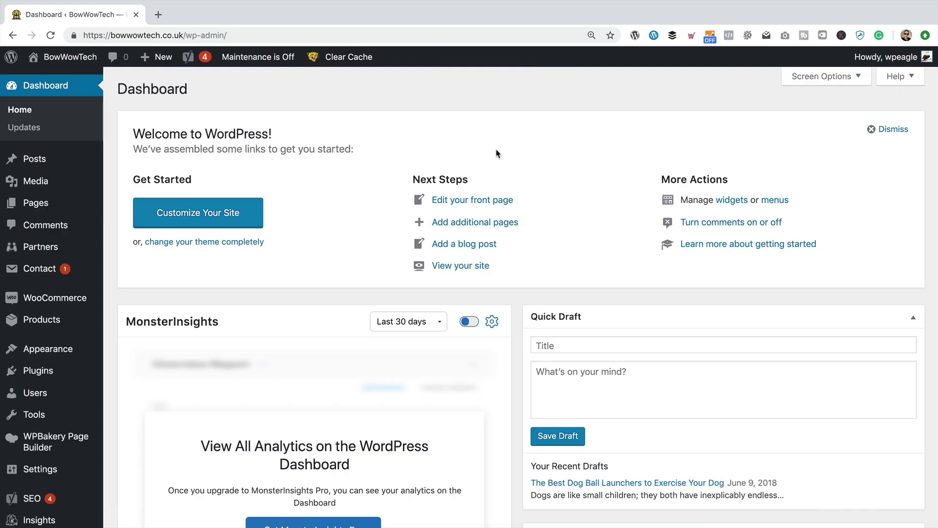
pyautogui.moveTo(39, 370)
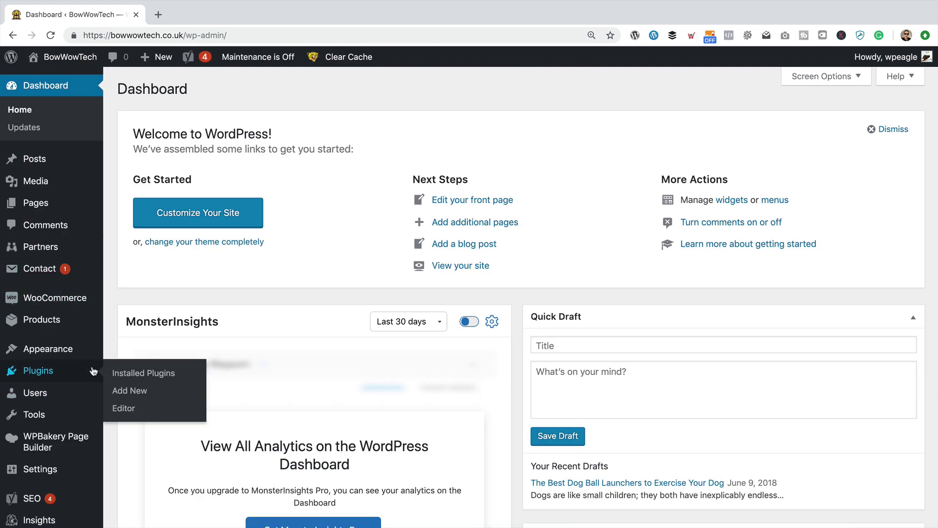
pyautogui.click(129, 390)
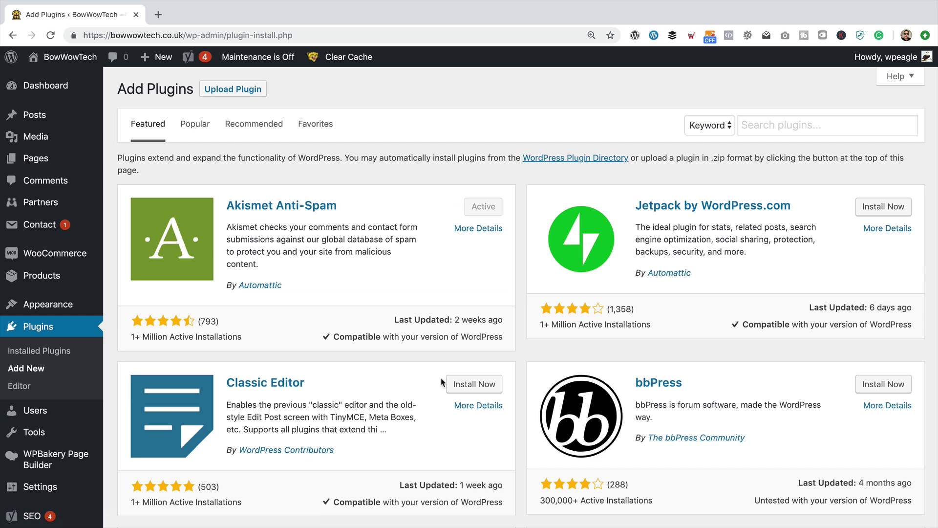
pyautogui.click(797, 125)
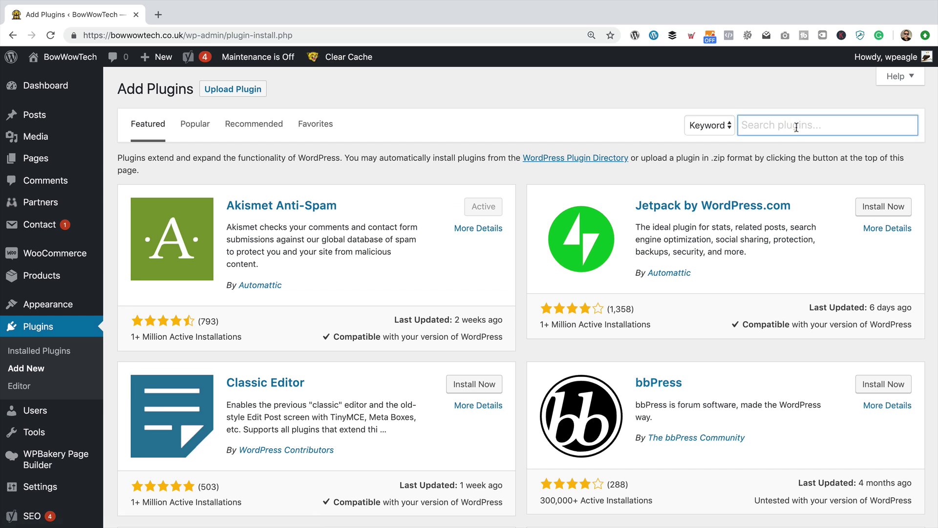
pyautogui.write('add to any')
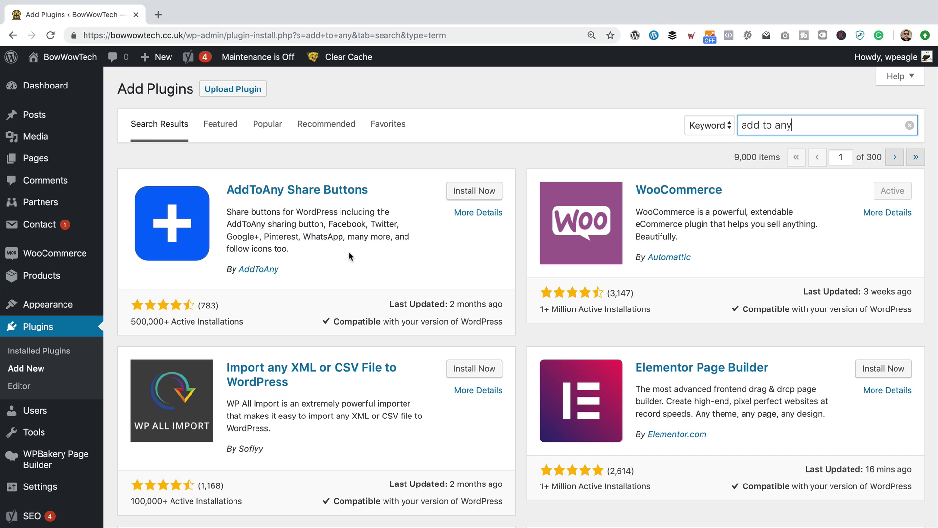
# Step: Install and activate the AddToAny Share Buttons plugin, then view the Plugins list
pyautogui.click(475, 192)
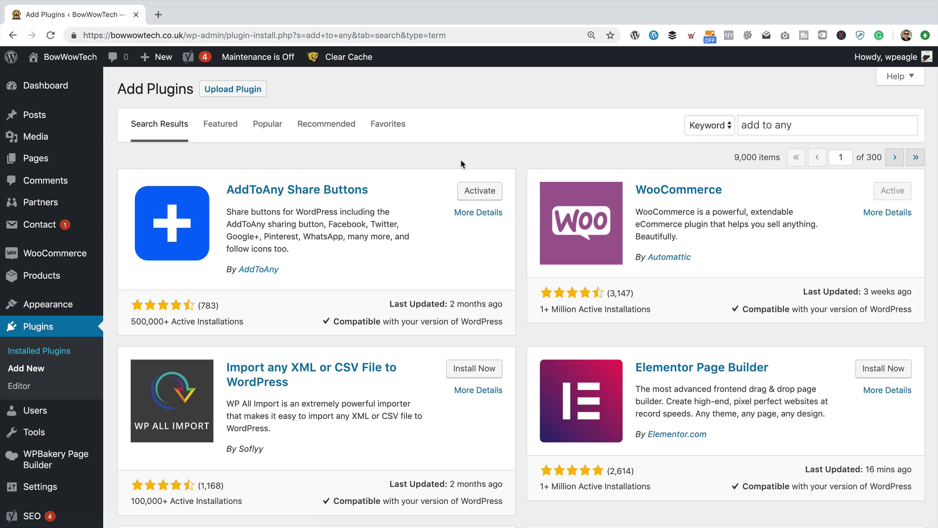
pyautogui.click(483, 196)
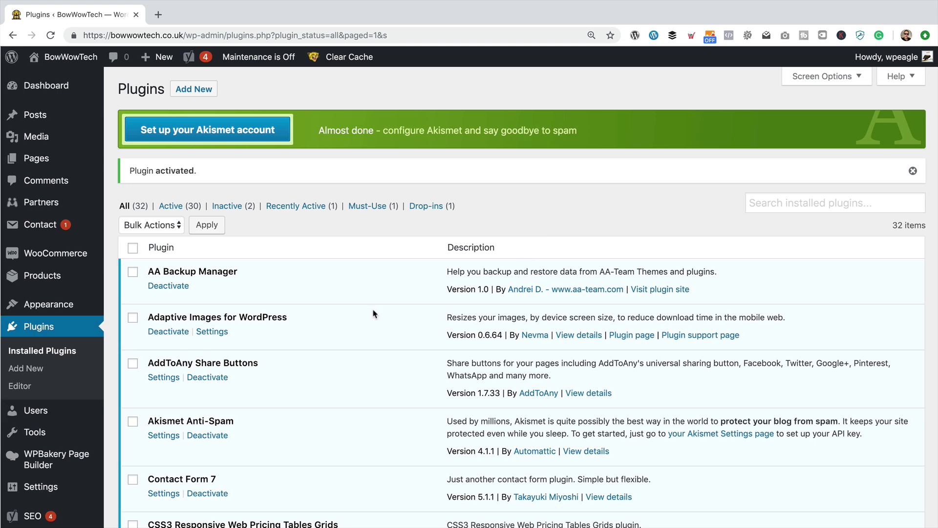
pyautogui.scroll(-3, 54, 117)
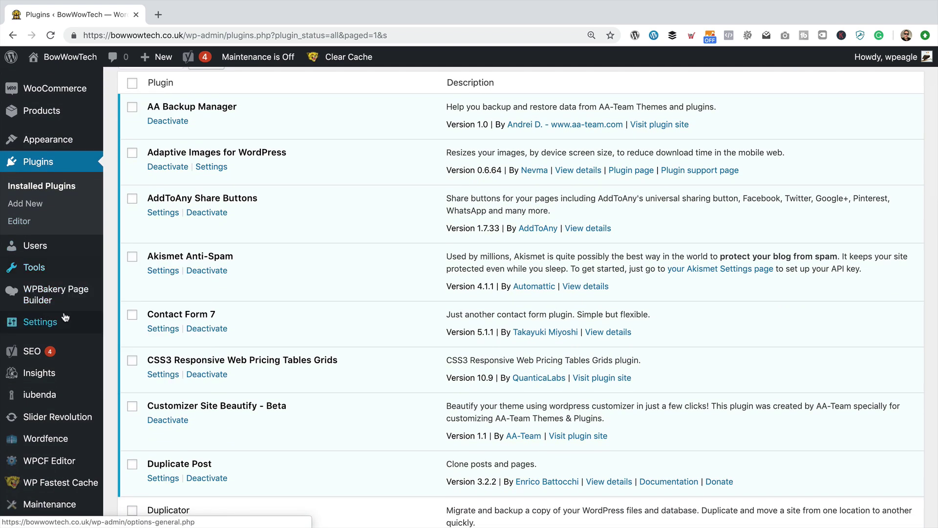
# Step: Open Settings > AddToAny, inspect the icon colour dropdowns, and drag Google+ to reorder it
pyautogui.moveTo(64, 317)
pyautogui.click(158, 379)
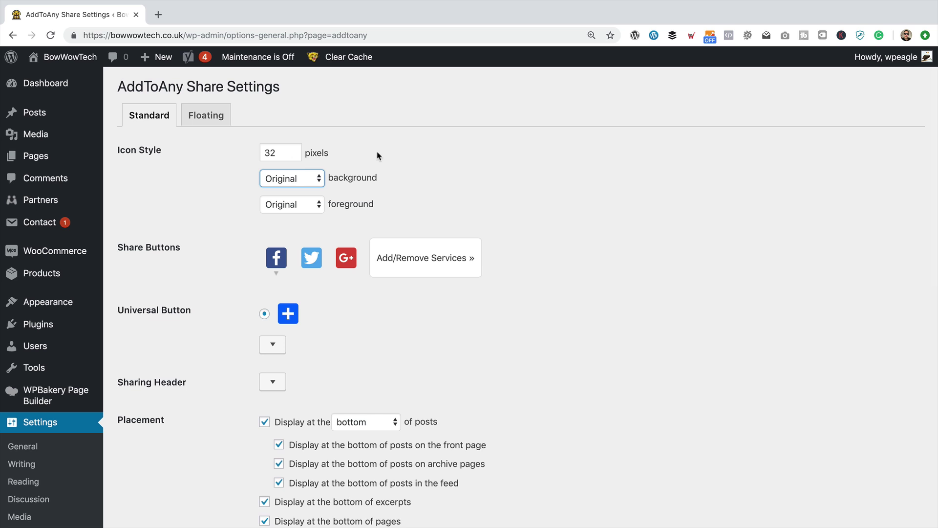
pyautogui.click(307, 181)
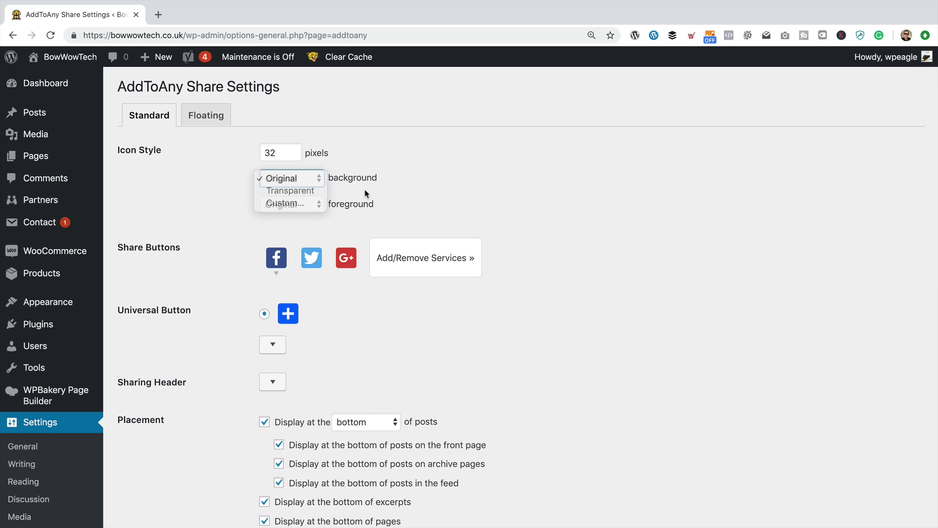
pyautogui.click(307, 204)
pyautogui.click(405, 189)
pyautogui.scroll(-2, 413, 190)
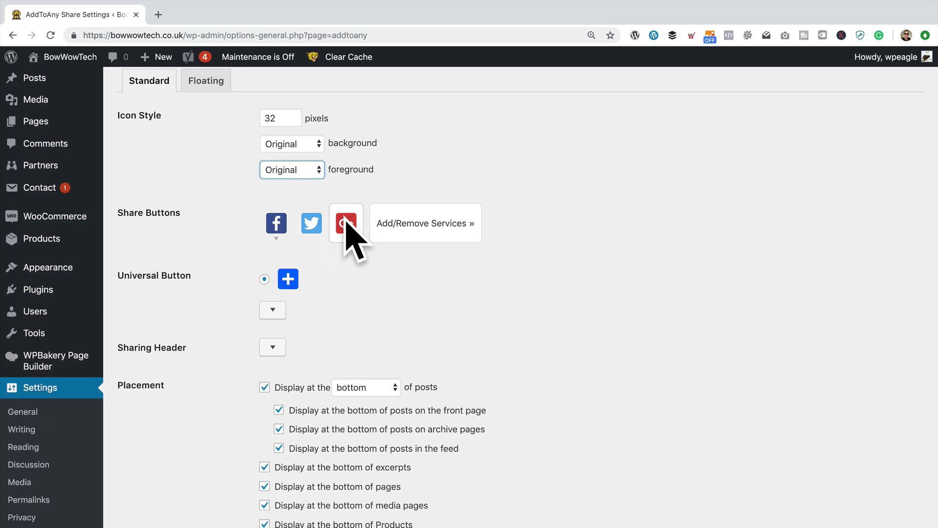
pyautogui.moveTo(344, 224); pyautogui.dragTo(309, 227)
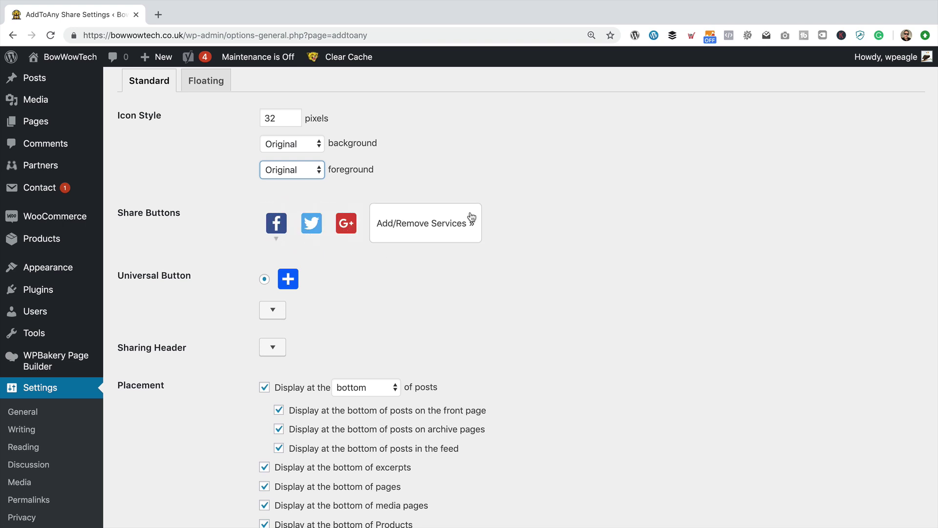
pyautogui.click(433, 225)
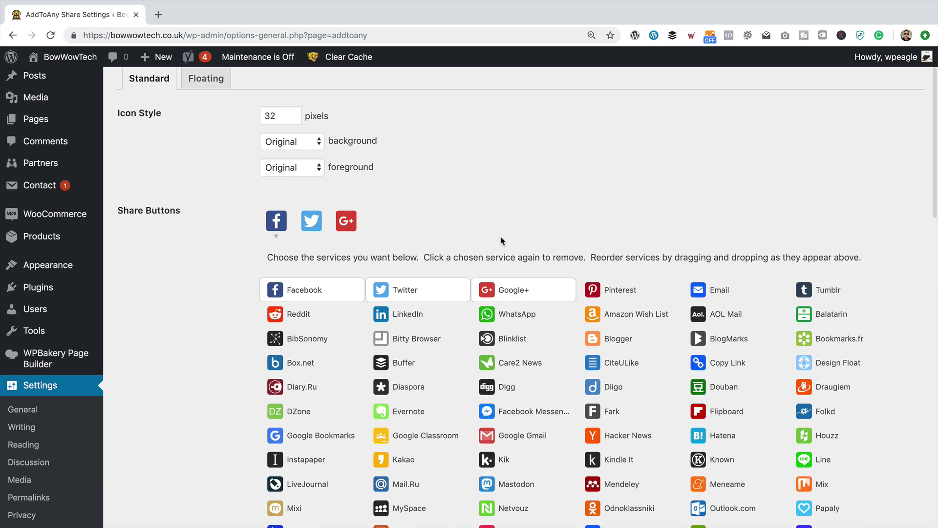
pyautogui.click(618, 290)
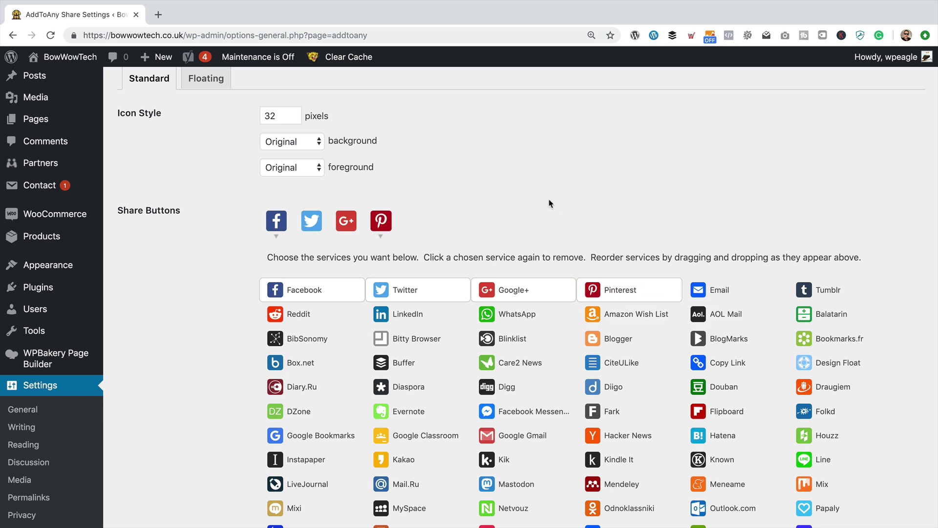
pyautogui.scroll(-7, 549, 202)
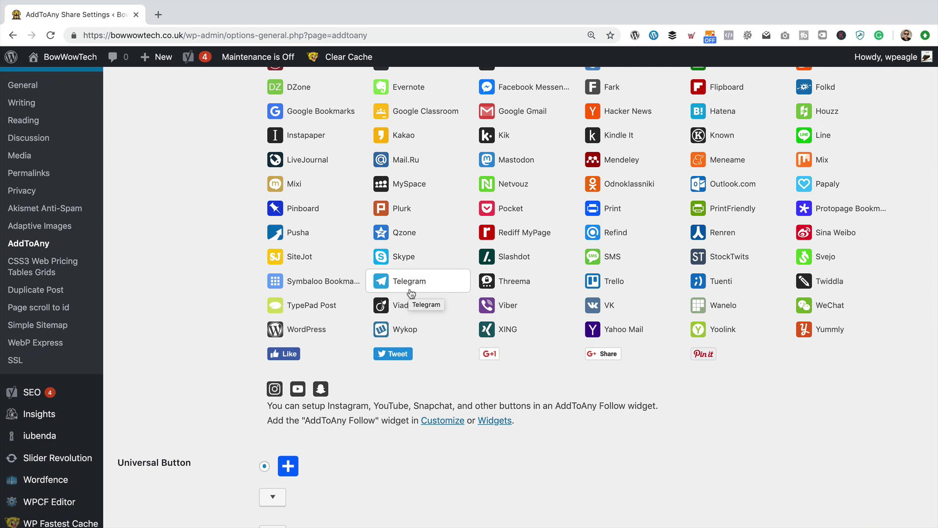
pyautogui.scroll(-4, 411, 293)
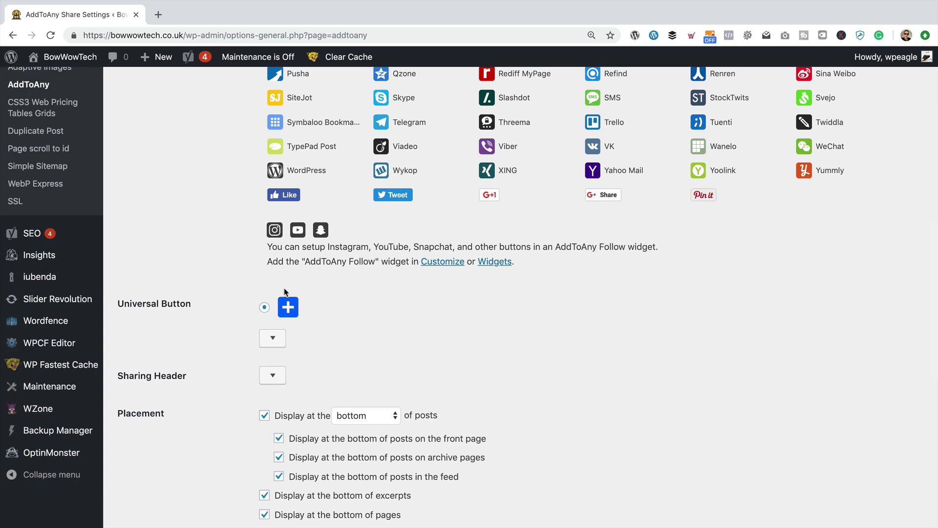
pyautogui.click(273, 338)
pyautogui.scroll(-2, 342, 303)
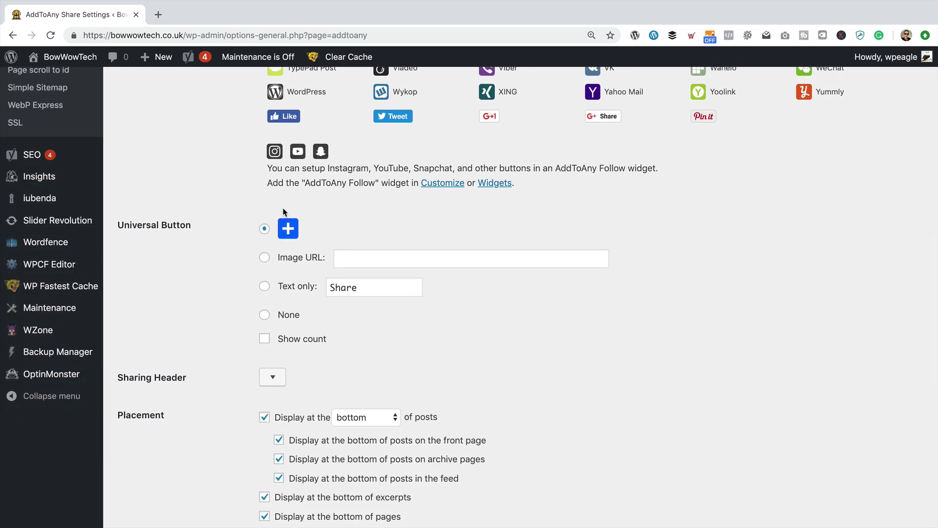
pyautogui.scroll(-2, 468, 280)
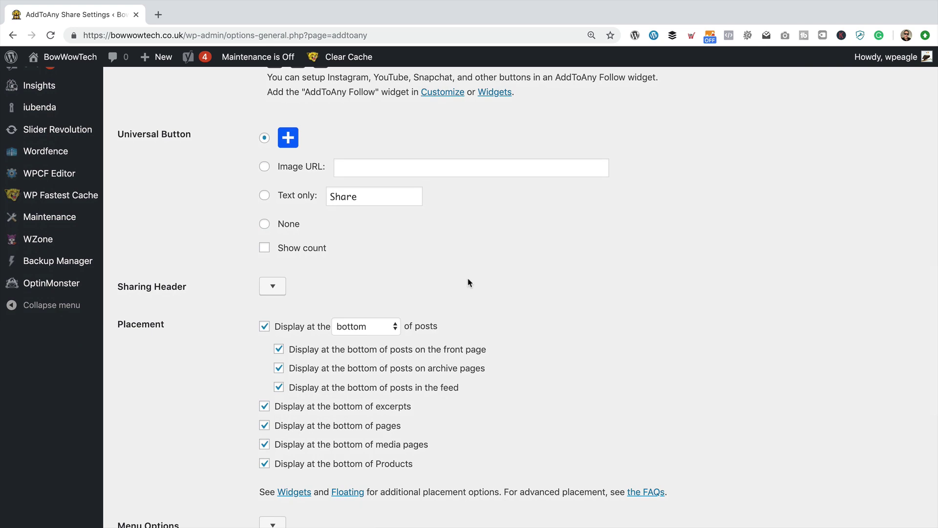
pyautogui.scroll(5, 468, 264)
pyautogui.scroll(-7, 565, 224)
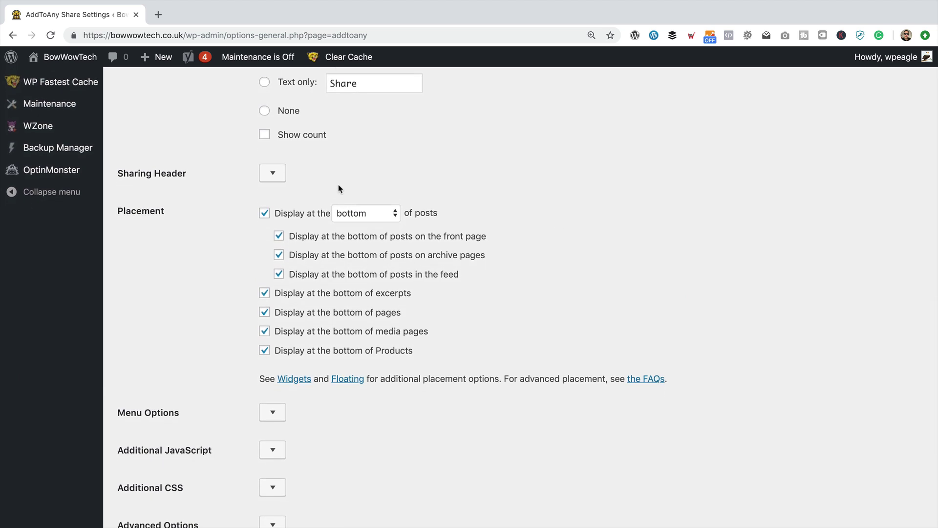
# Step: Expand Sharing Header and set the button placement to the top of posts
pyautogui.click(273, 174)
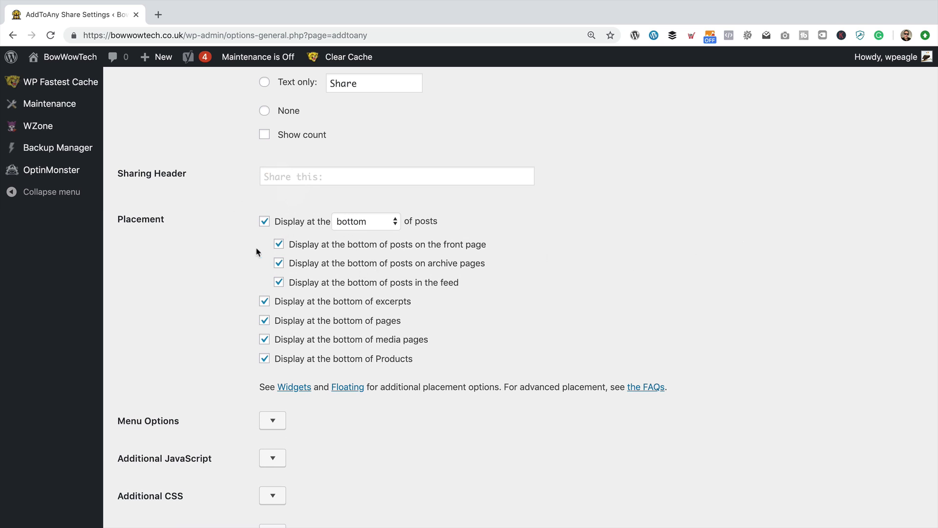
pyautogui.click(372, 224)
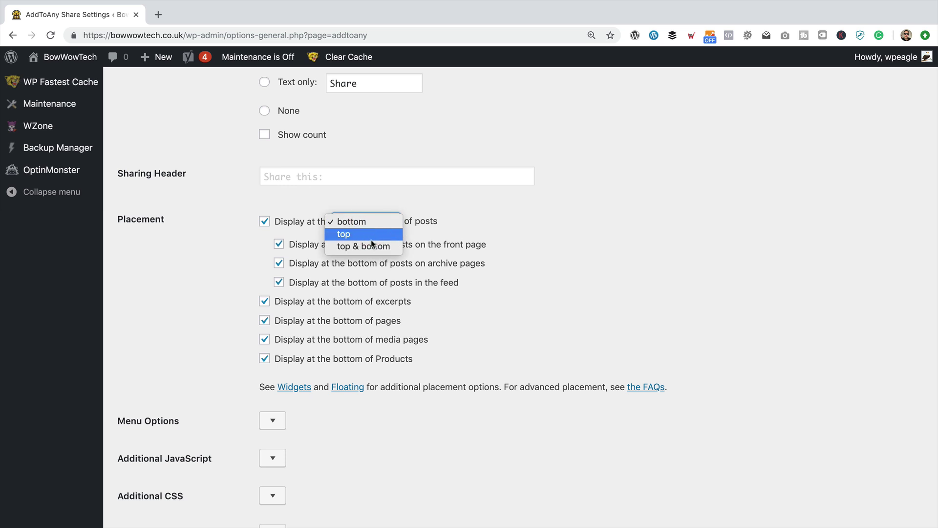
pyautogui.click(352, 234)
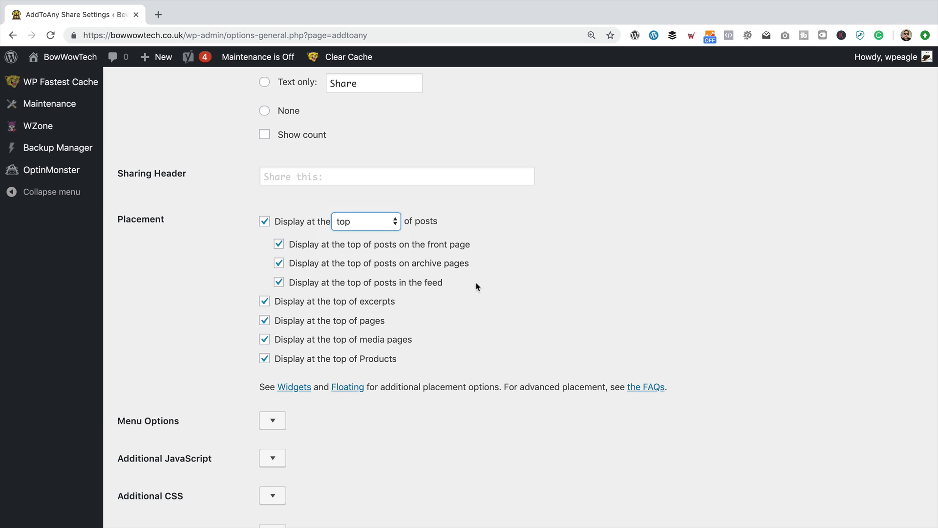
pyautogui.scroll(-2, 476, 288)
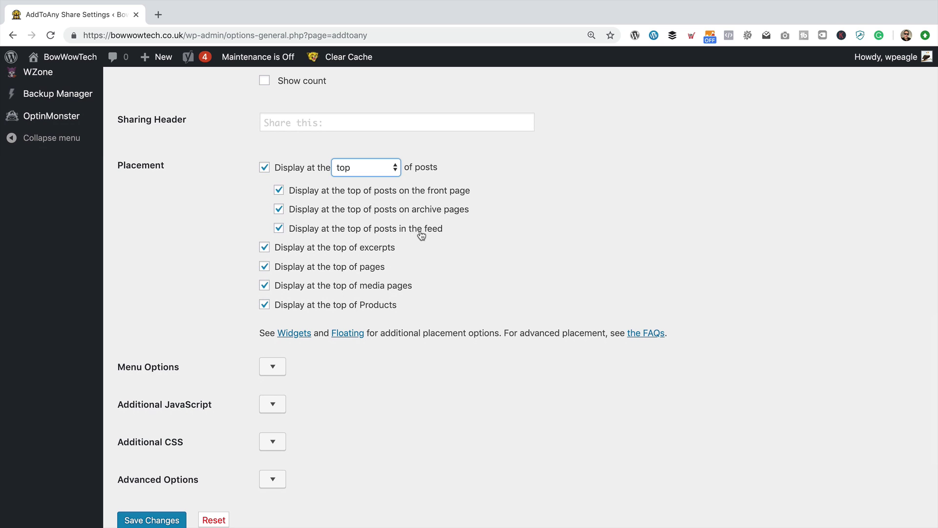
# Step: Uncheck the front page, archive, feed, excerpt, page and media page display options
pyautogui.click(279, 190)
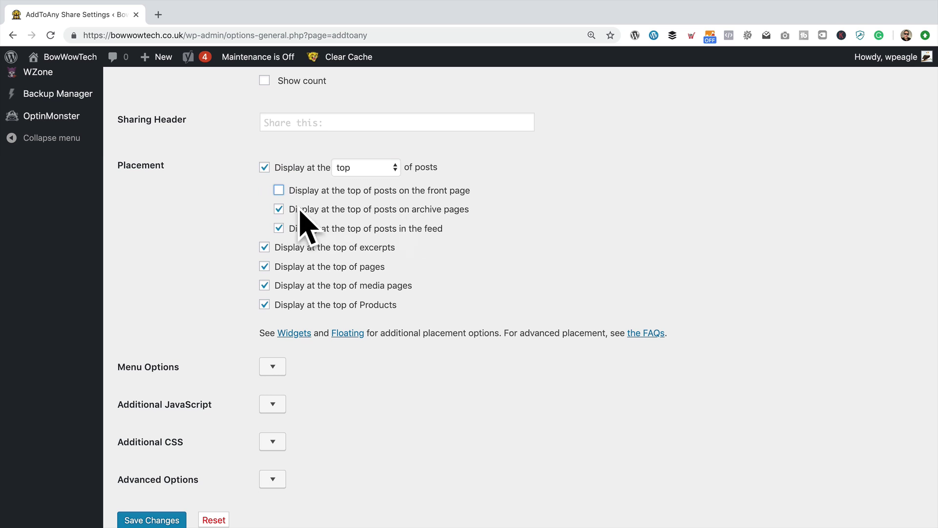
pyautogui.click(279, 209)
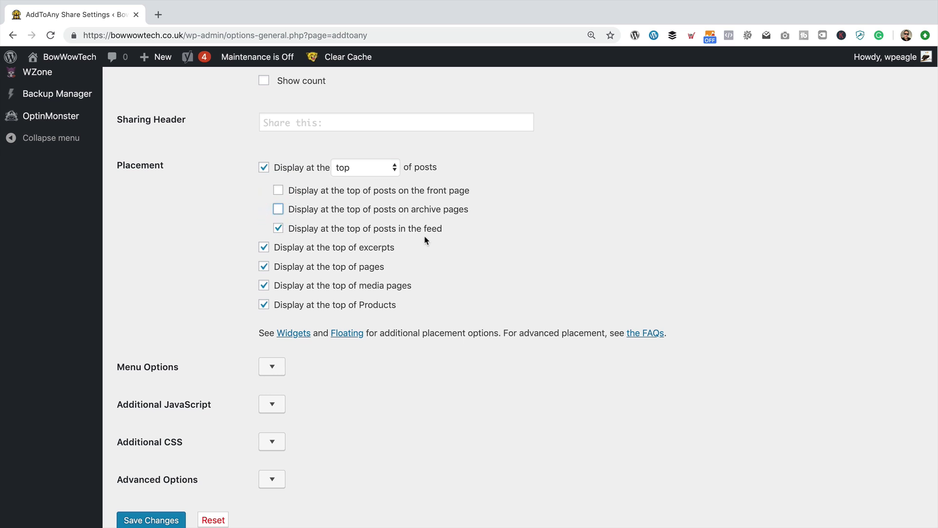
pyautogui.click(278, 228)
pyautogui.scroll(-1, 448, 226)
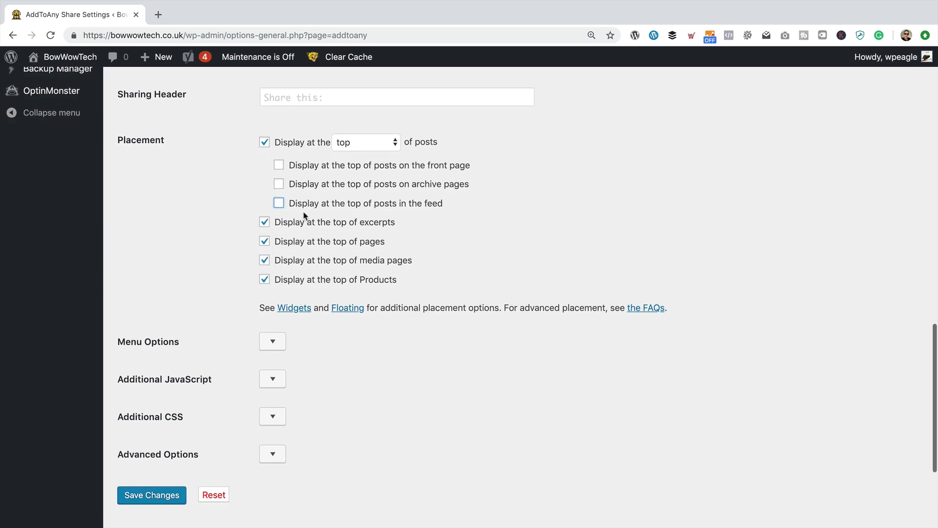
pyautogui.click(264, 222)
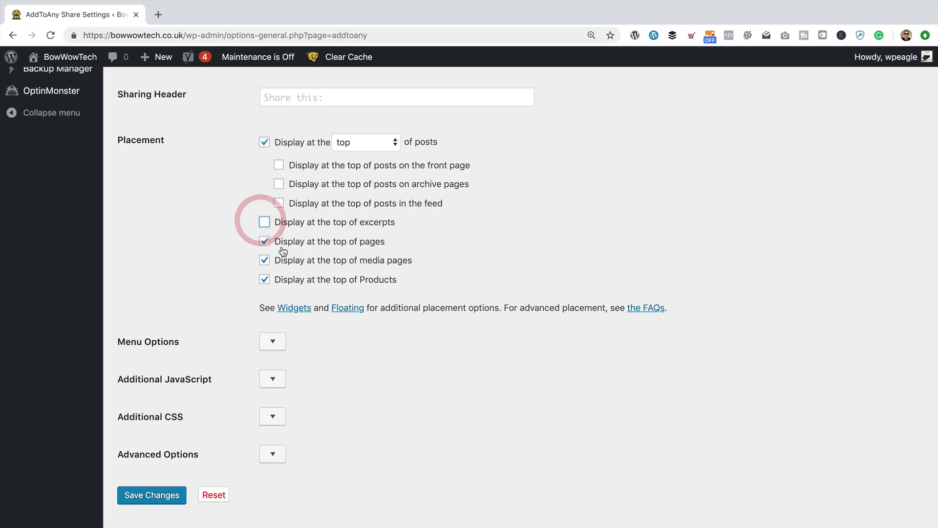
pyautogui.click(265, 243)
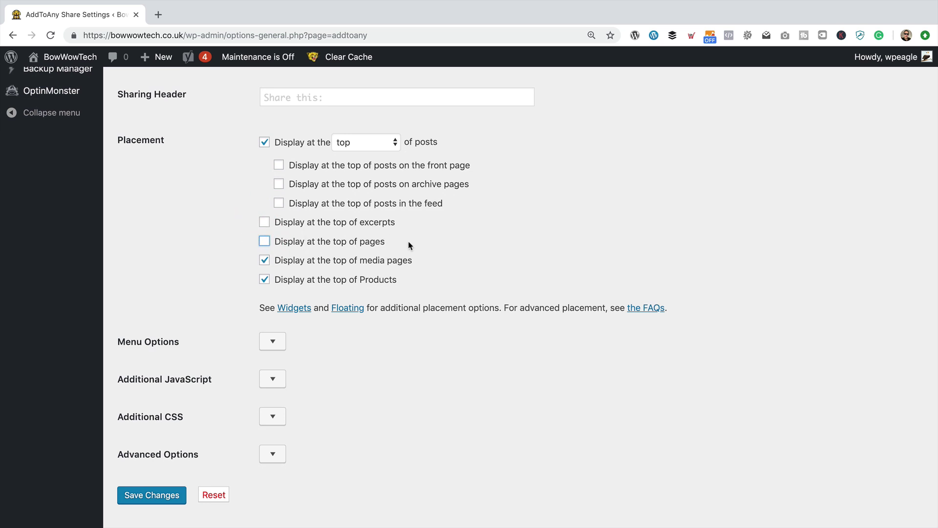
pyautogui.click(289, 261)
pyautogui.scroll(-2, 410, 284)
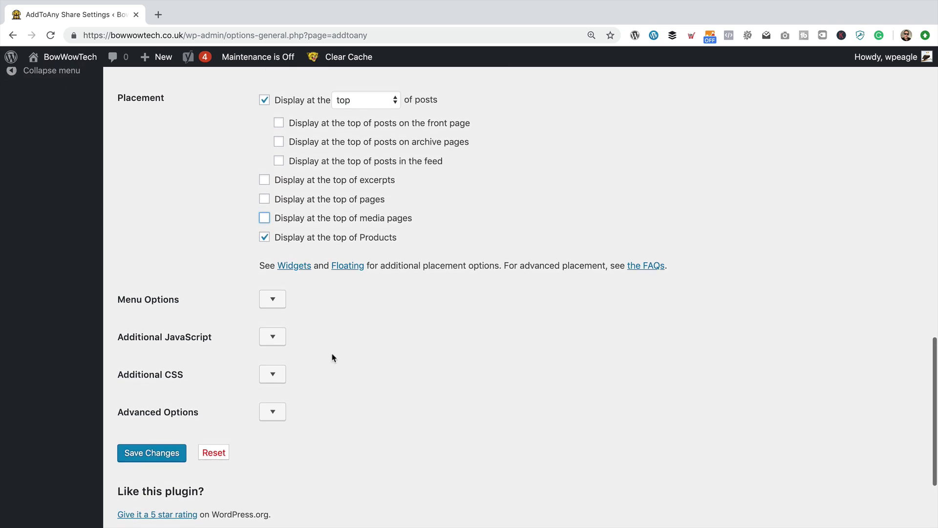
# Step: Expand Menu Options, Additional JavaScript and Advanced Options, leaving custom icons and caching unchecked
pyautogui.click(272, 299)
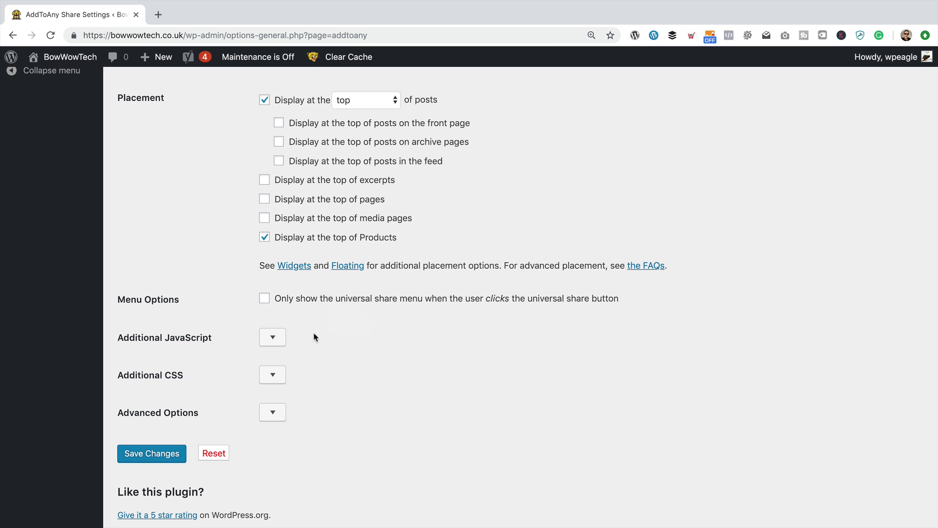
pyautogui.click(273, 338)
pyautogui.scroll(-3, 430, 308)
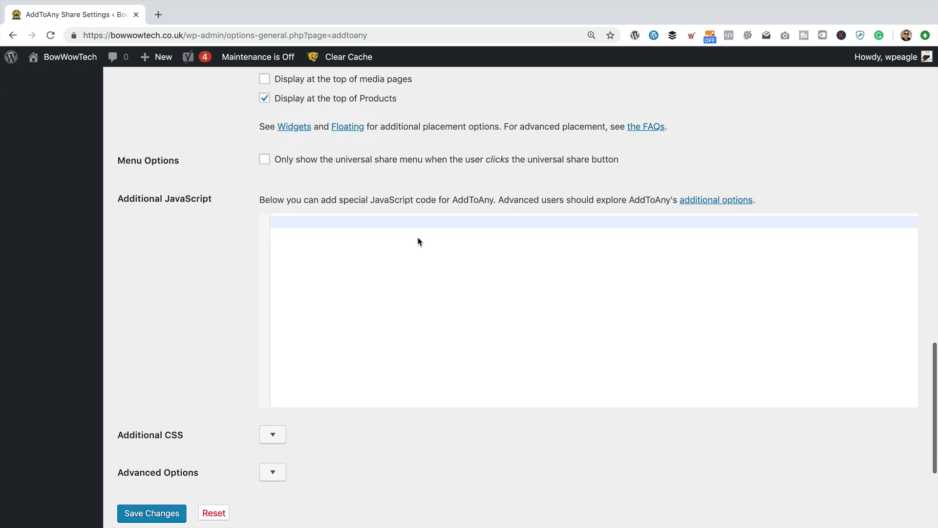
pyautogui.scroll(-1, 389, 336)
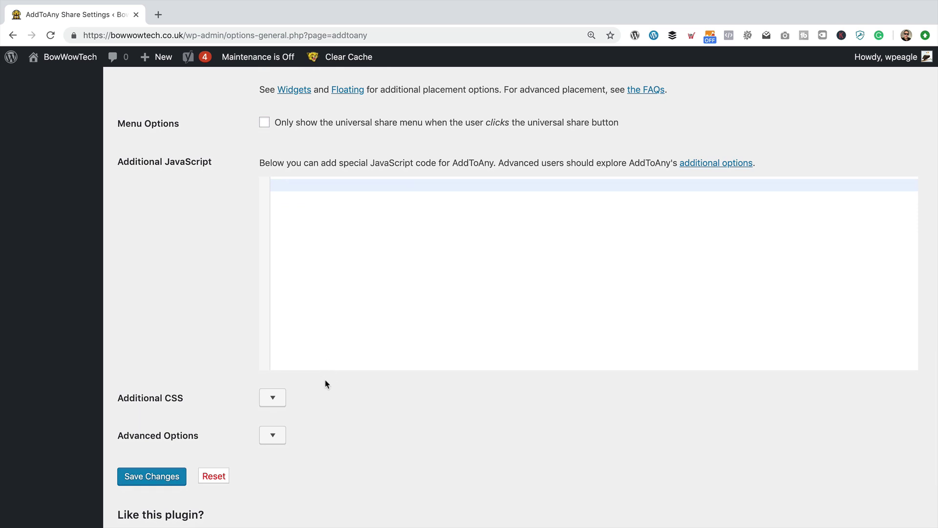
pyautogui.scroll(-3, 288, 404)
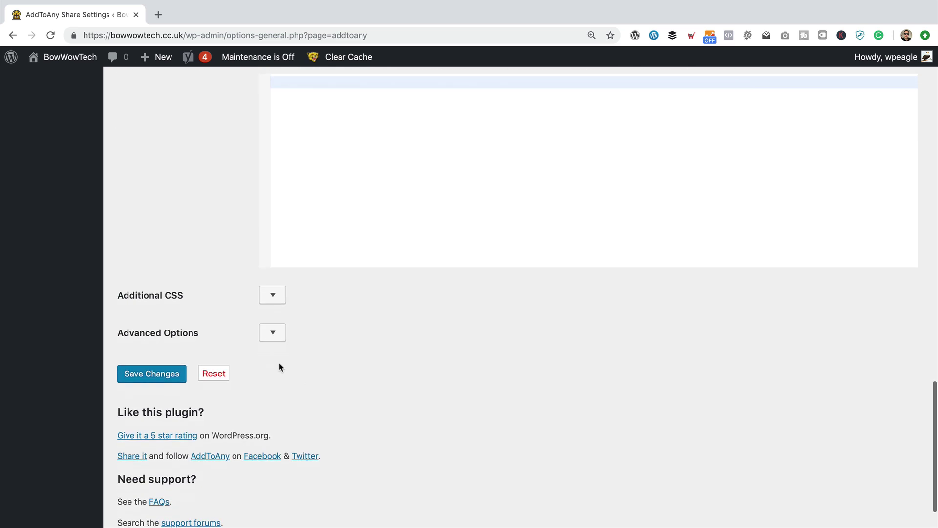
pyautogui.click(273, 332)
pyautogui.scroll(-2, 448, 324)
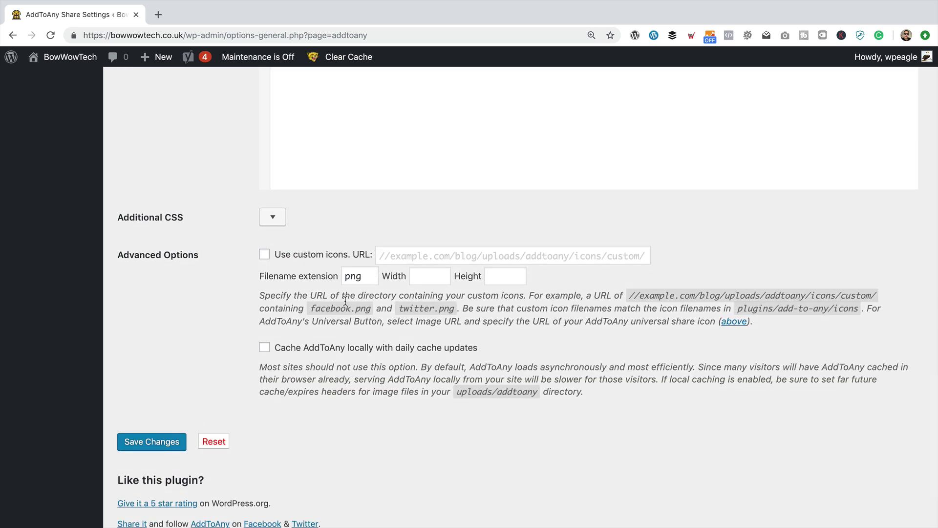
pyautogui.scroll(-3, 345, 304)
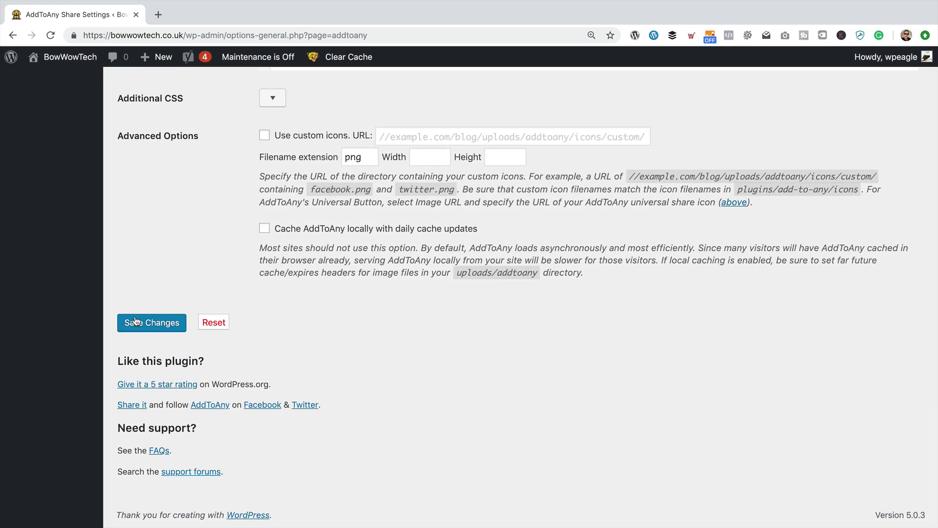
# Step: Save the AddToAny settings and open the live site in a new tab
pyautogui.click(161, 331)
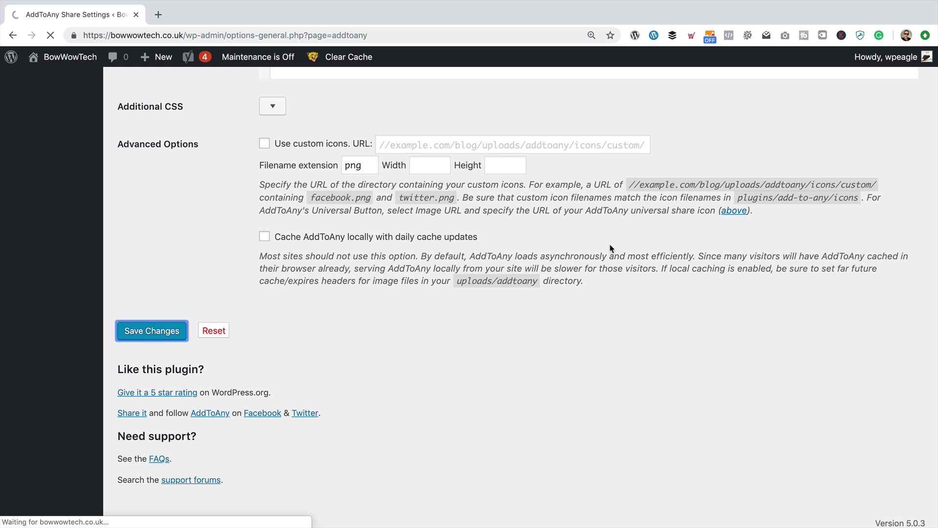
pyautogui.moveTo(66, 58)
pyautogui.rightClick(62, 79)
pyautogui.click(106, 81)
# Step: Scroll the live homepage to check the share buttons, then return to the settings tab
pyautogui.click(194, 17)
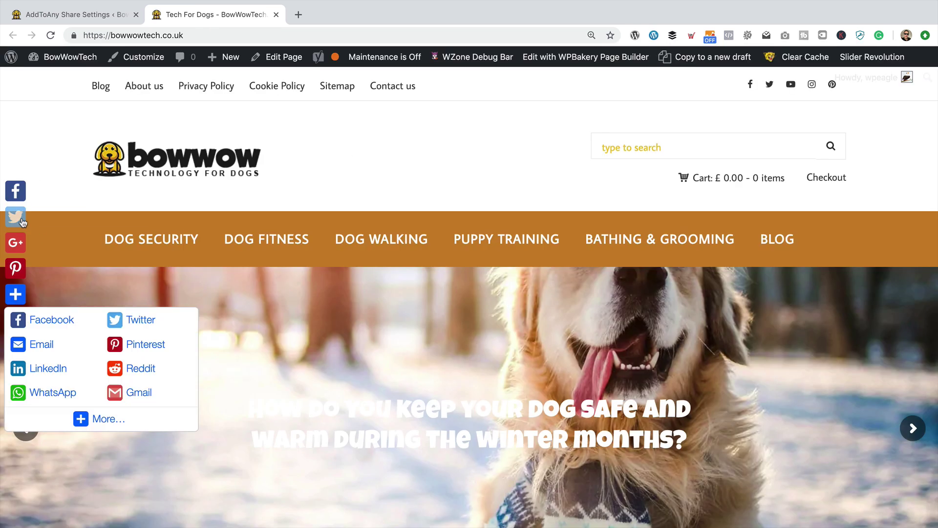
pyautogui.scroll(-13, 497, 217)
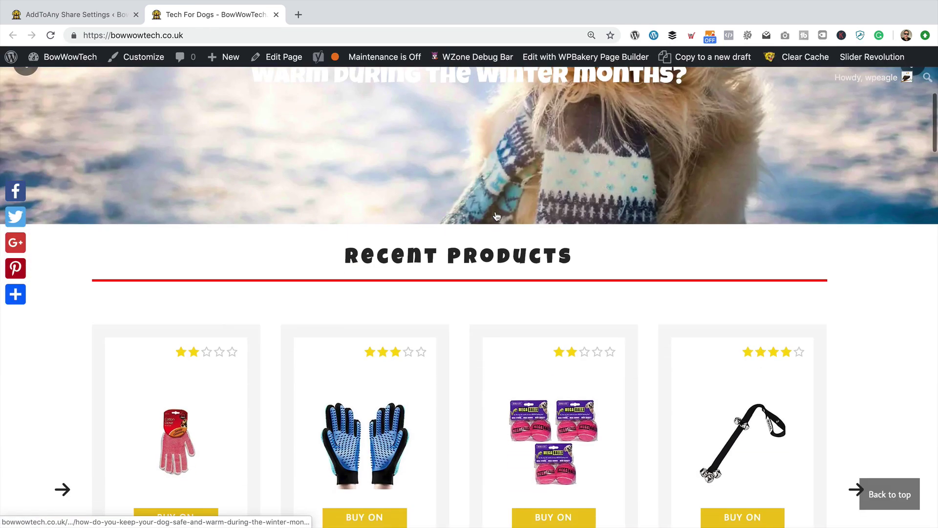
pyautogui.scroll(-8, 497, 217)
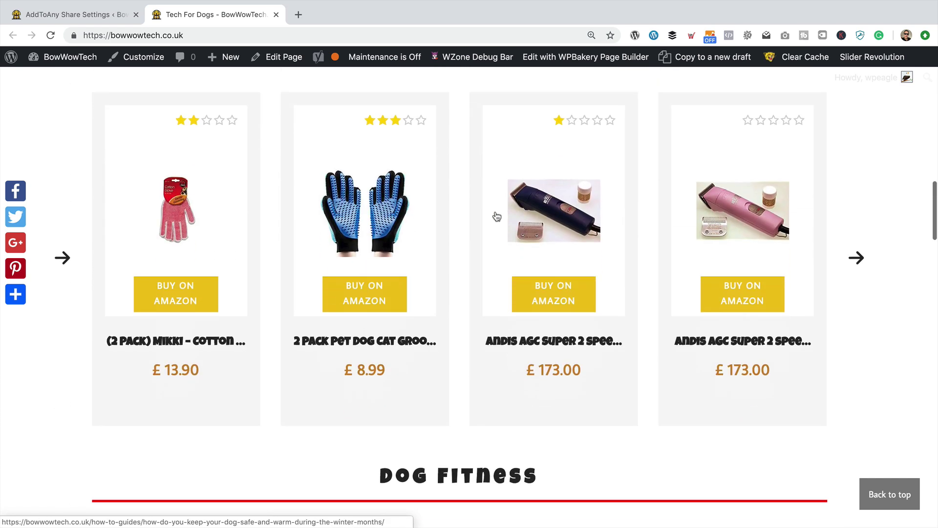
pyautogui.scroll(20, 270, 251)
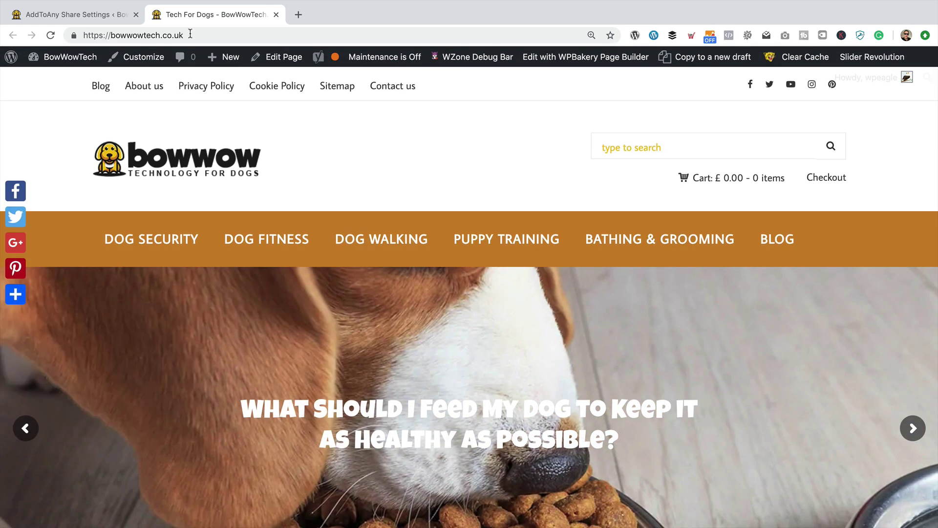
pyautogui.click(78, 15)
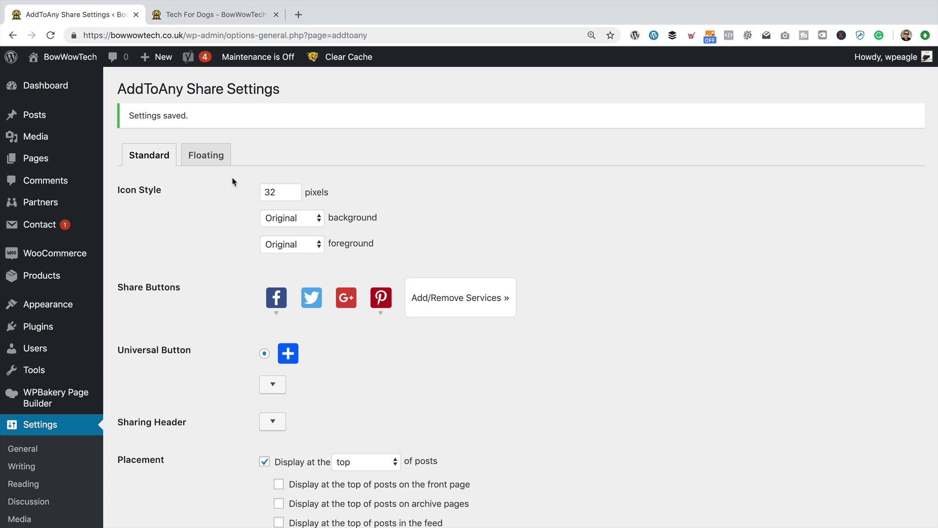
# Step: Open the Floating settings (left-docked, 32 px) and check the Glove product page's share buttons
pyautogui.click(206, 155)
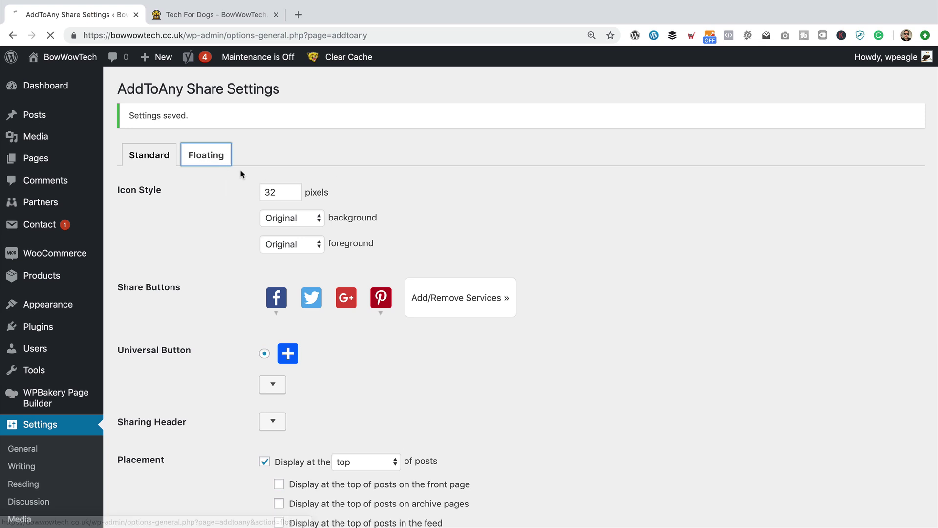
pyautogui.click(228, 19)
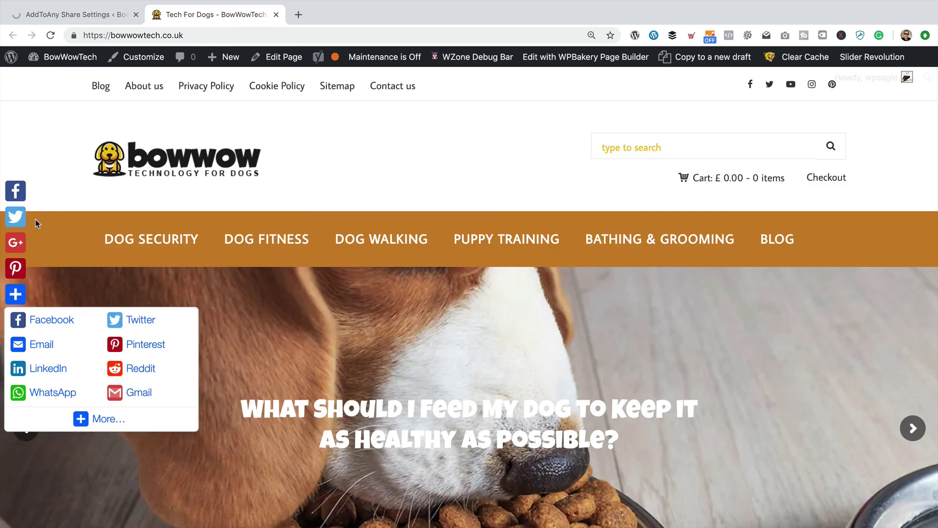
pyautogui.scroll(-15, 566, 271)
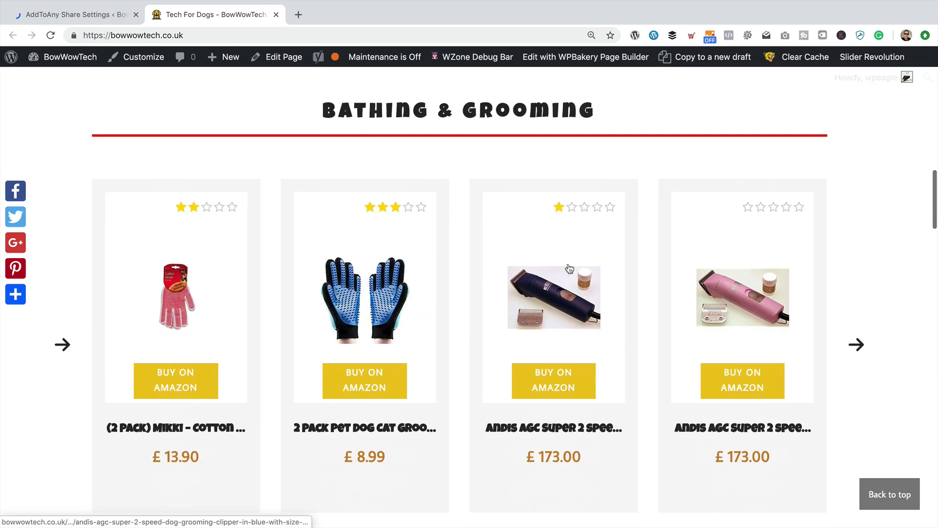
pyautogui.moveTo(10, 293)
pyautogui.click(188, 270)
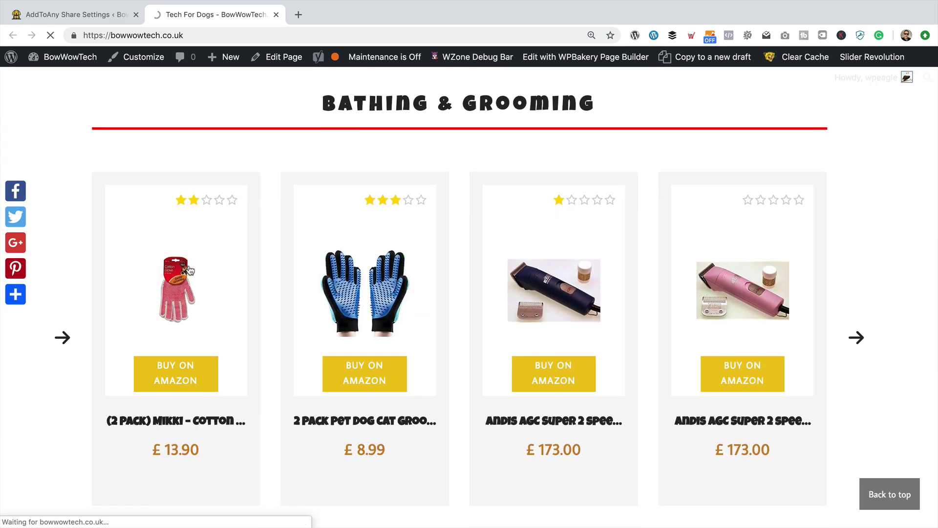
pyautogui.scroll(-6, 394, 253)
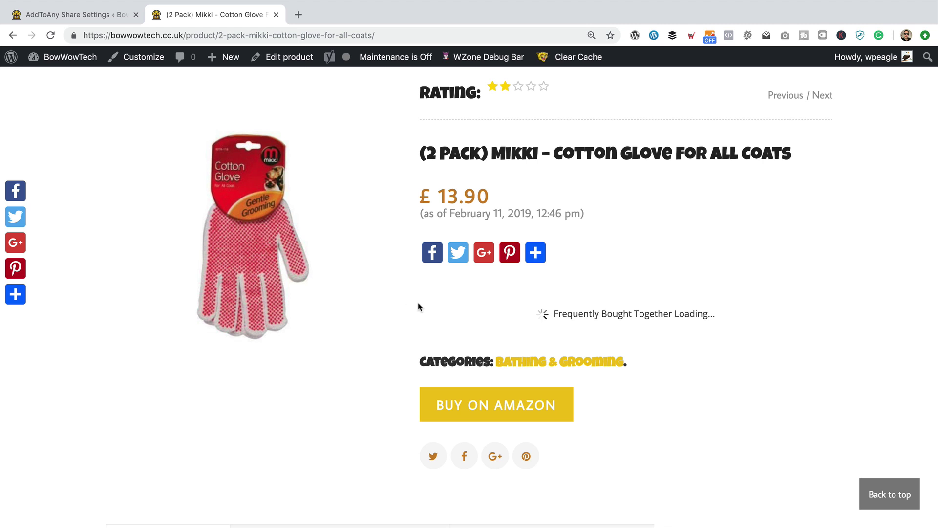
pyautogui.moveTo(540, 254)
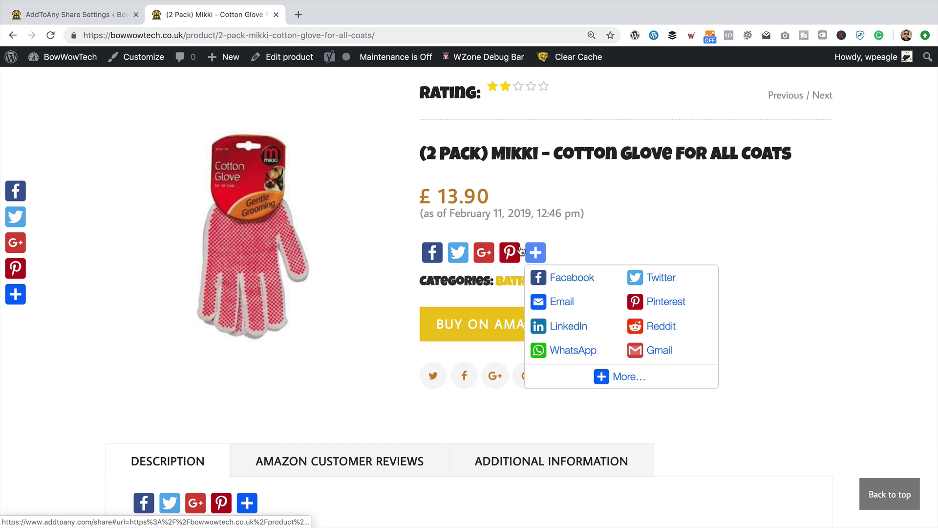
pyautogui.click(46, 11)
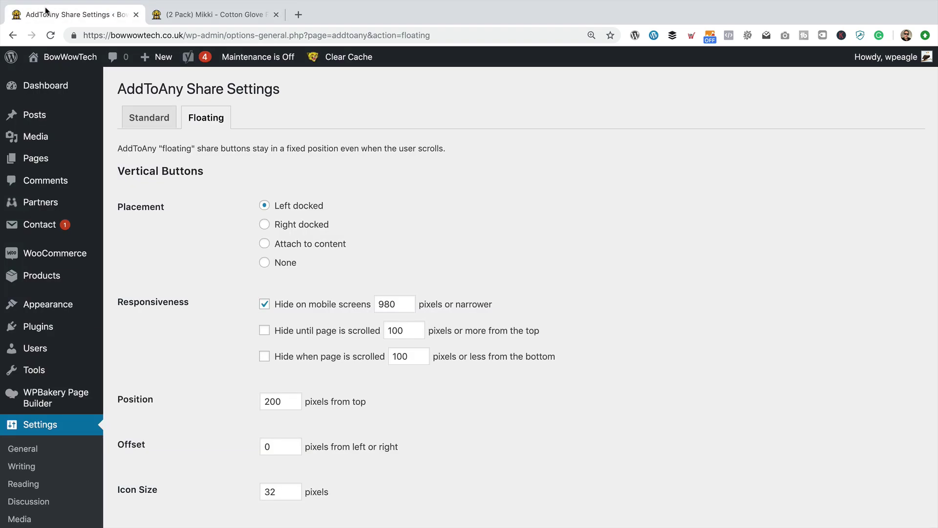
# Step: Open the Standard settings tab and, in the site tab, the footer's Blog listing
pyautogui.click(147, 125)
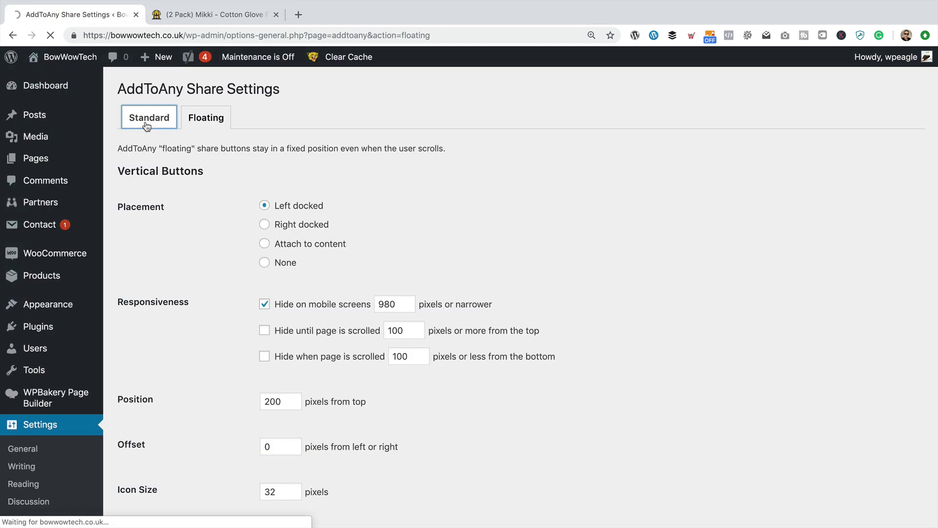
pyautogui.click(226, 13)
pyautogui.moveTo(546, 262)
pyautogui.scroll(-20, 576, 214)
pyautogui.scroll(-2, 575, 216)
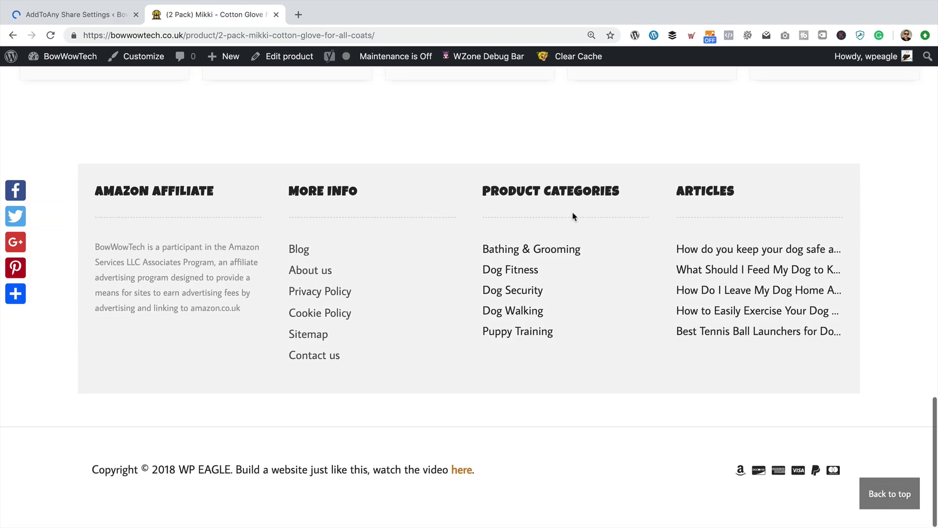
pyautogui.click(302, 249)
# Step: Open the post about keeping dogs warm in winter, then go back to the settings
pyautogui.scroll(3, 455, 259)
pyautogui.scroll(15, 456, 259)
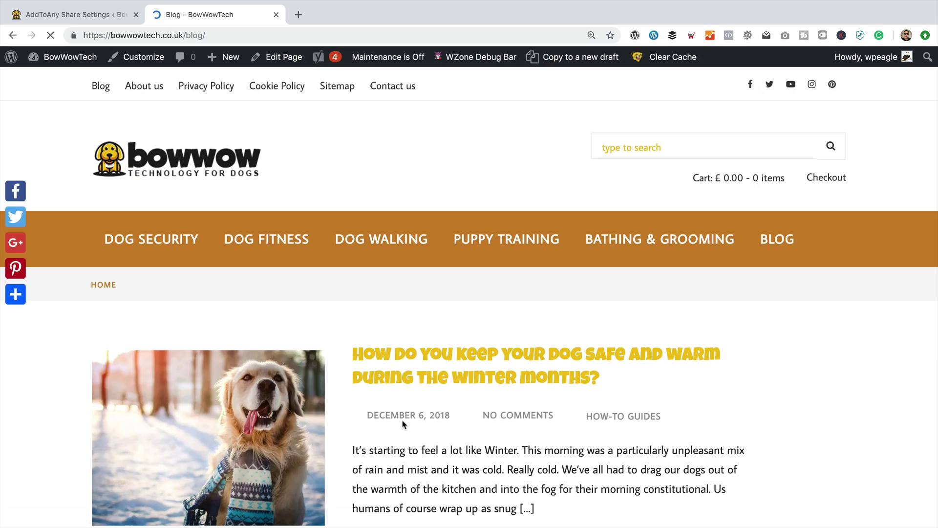
pyautogui.scroll(-7, 545, 164)
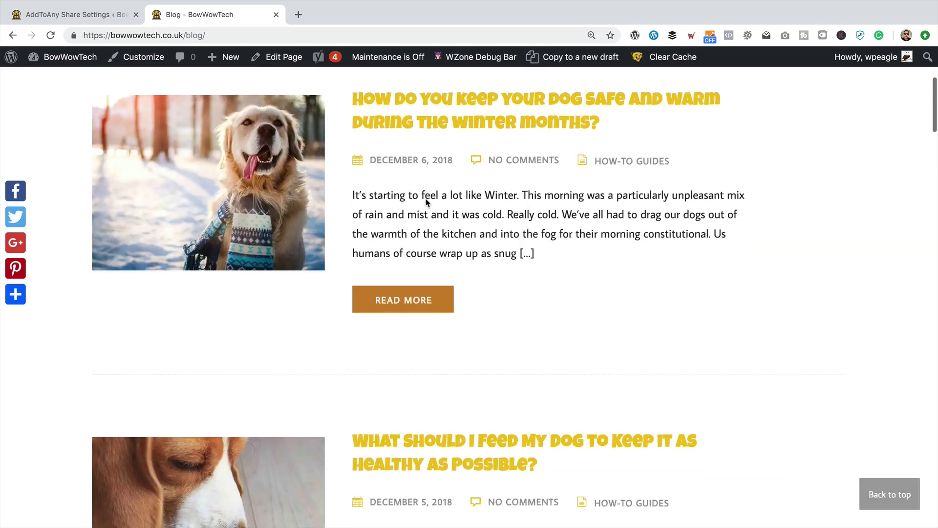
pyautogui.scroll(4, 458, 201)
pyautogui.click(408, 187)
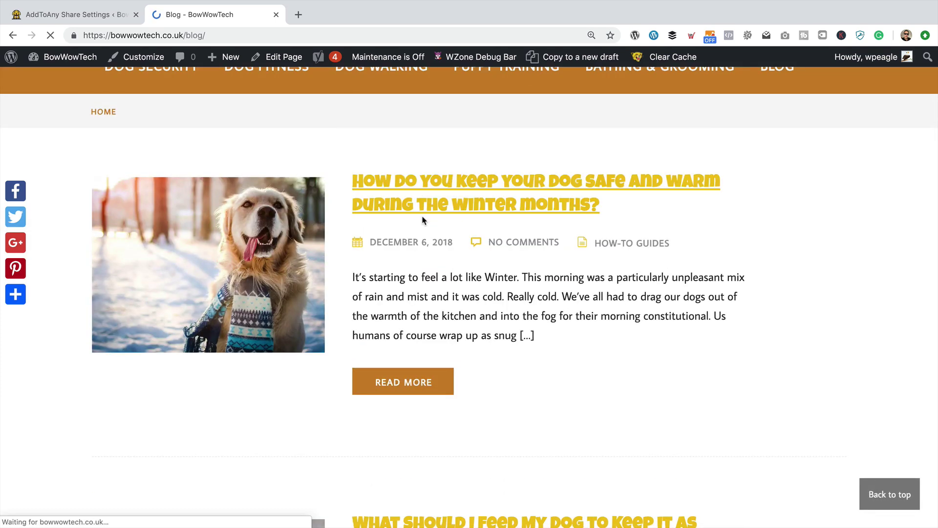
pyautogui.click(83, 16)
pyautogui.scroll(-3, 429, 171)
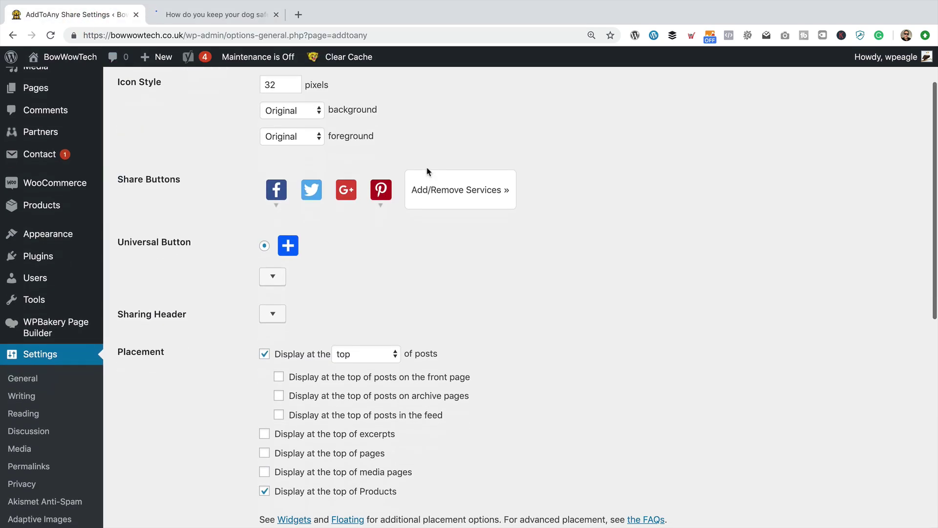
# Step: Drop top-of-Products buttons, make the universal menu open only on click, and save
pyautogui.scroll(2, 428, 171)
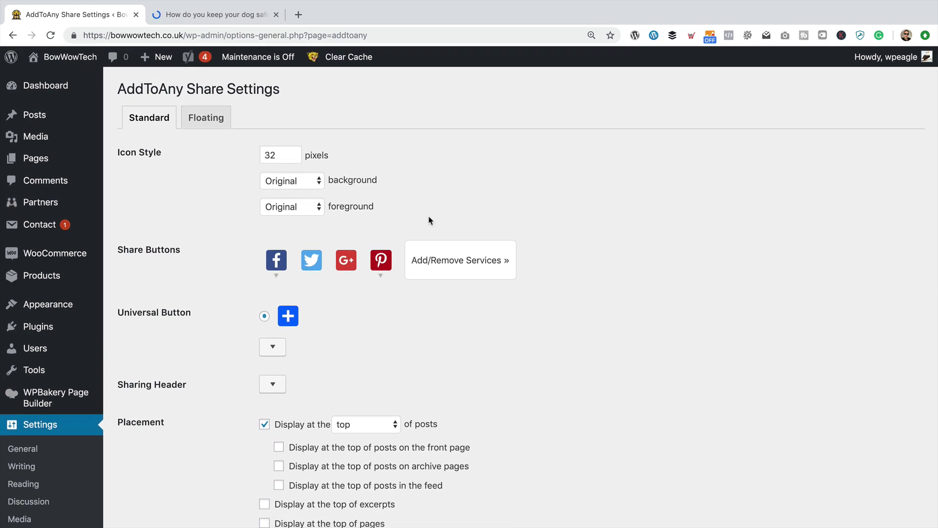
pyautogui.scroll(-5, 428, 210)
pyautogui.scroll(-1, 427, 220)
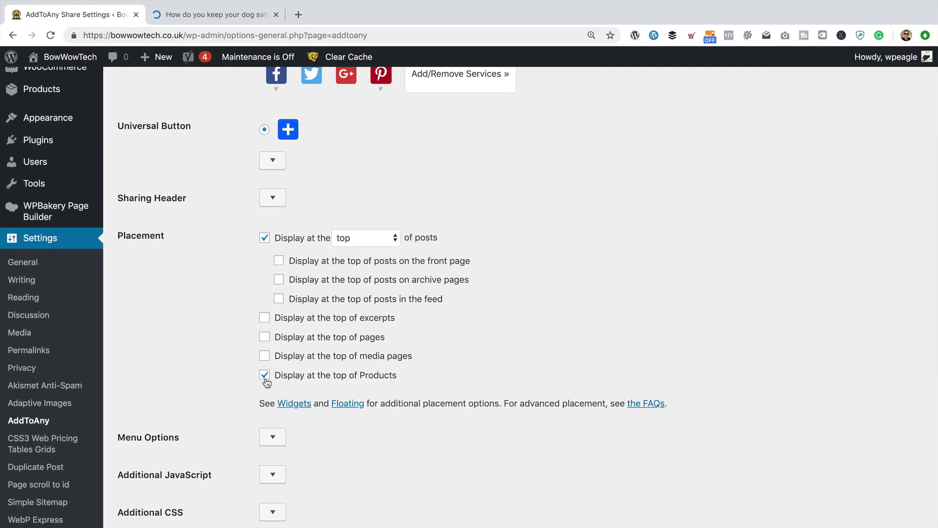
pyautogui.scroll(1, 478, 342)
pyautogui.scroll(6, 477, 341)
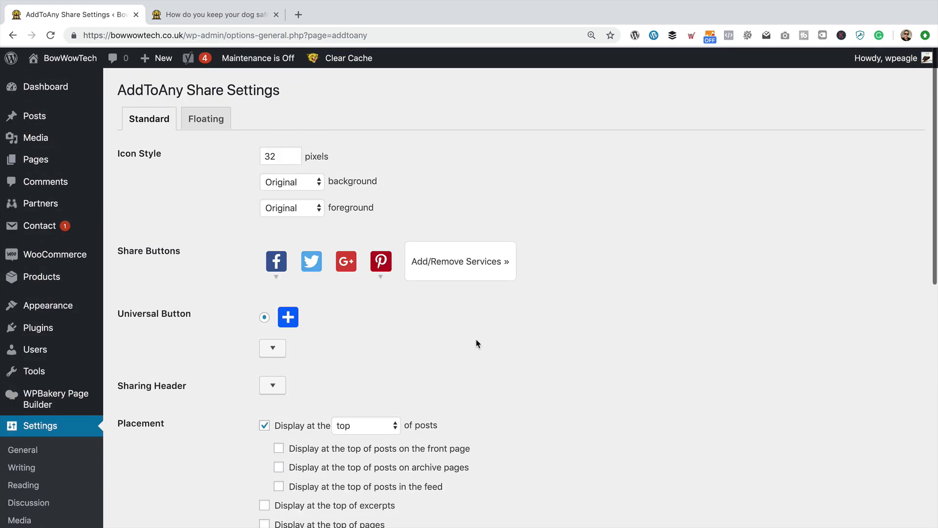
pyautogui.scroll(-18, 317, 344)
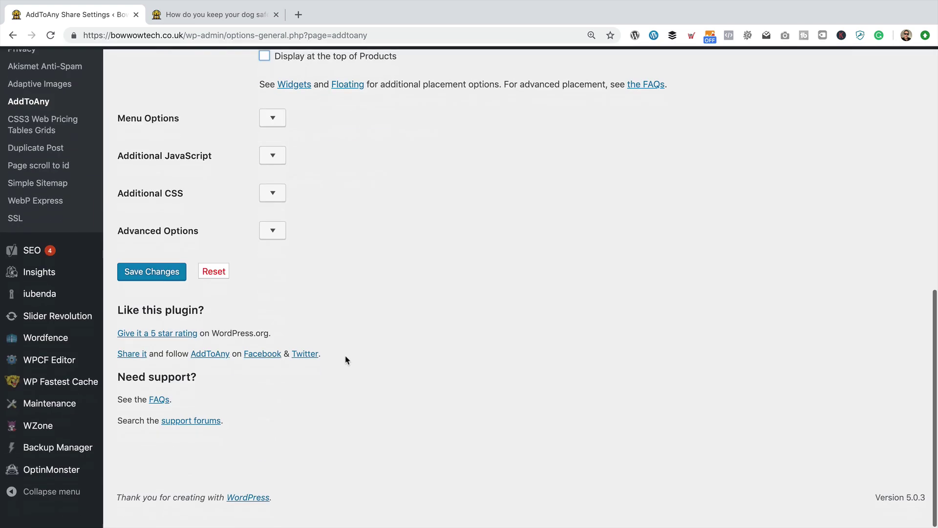
pyautogui.scroll(3, 243, 272)
pyautogui.click(274, 215)
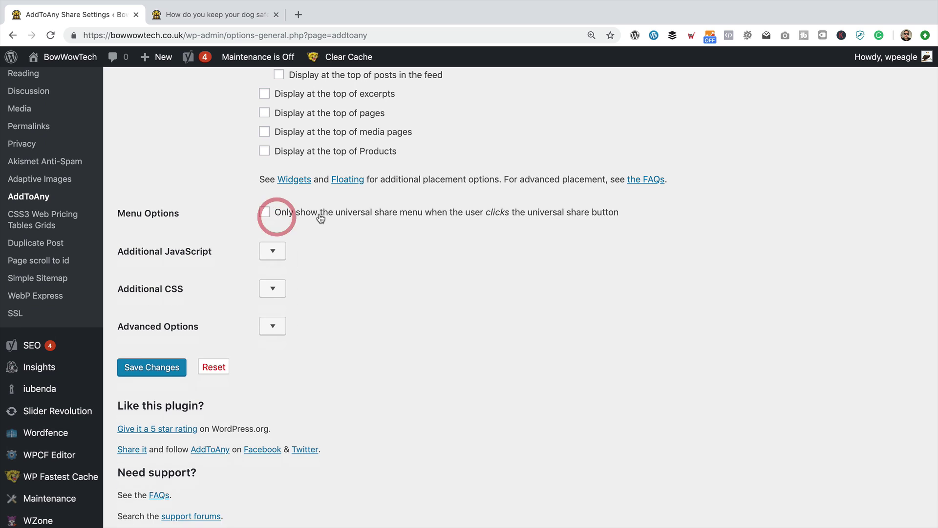
pyautogui.click(264, 211)
pyautogui.click(139, 373)
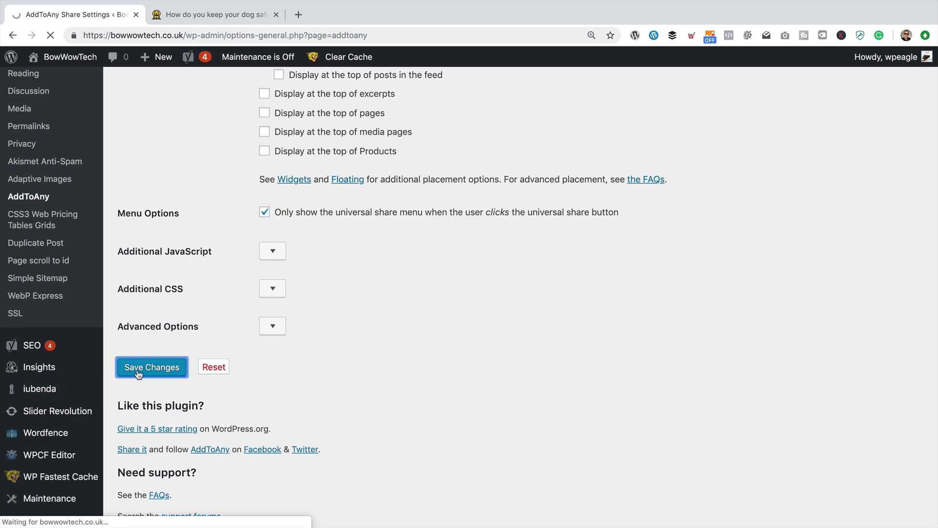
# Step: Scroll through the winter dog post to check its top and floating share buttons
pyautogui.click(222, 14)
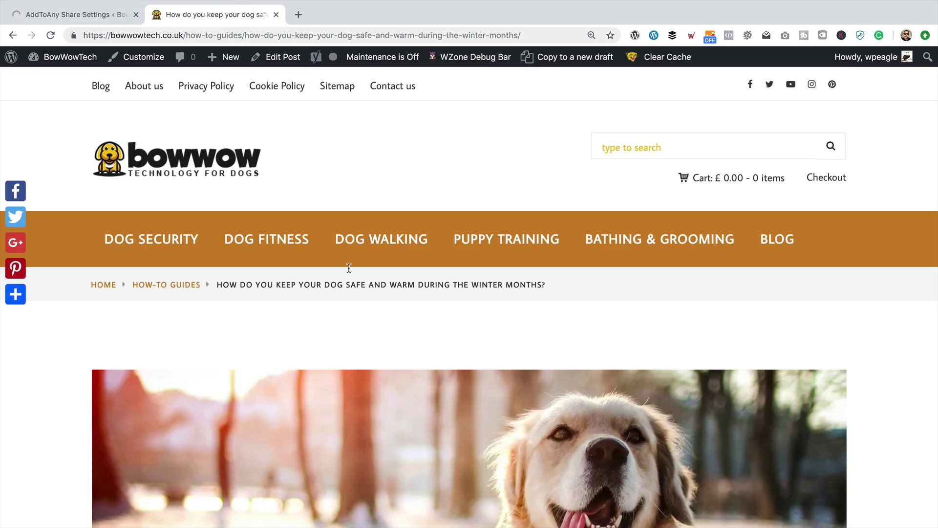
pyautogui.scroll(-10, 459, 240)
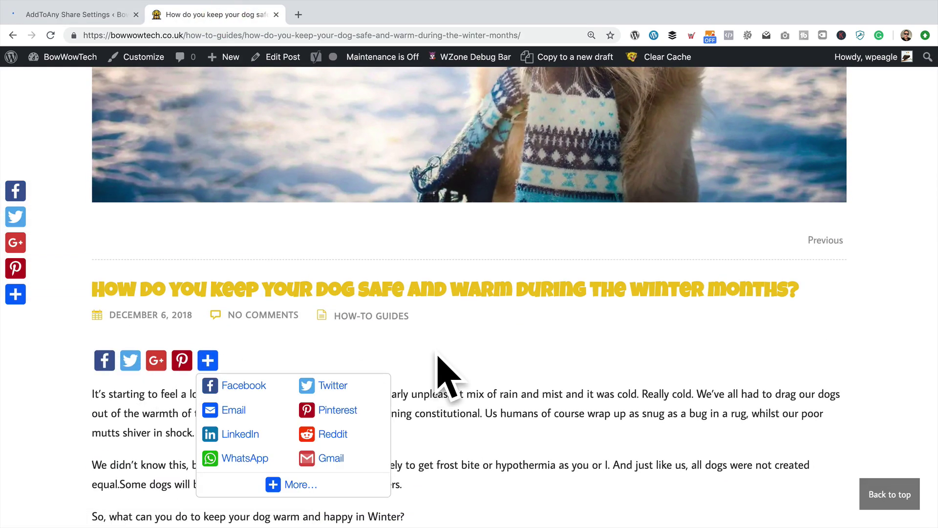
pyautogui.scroll(-2, 455, 351)
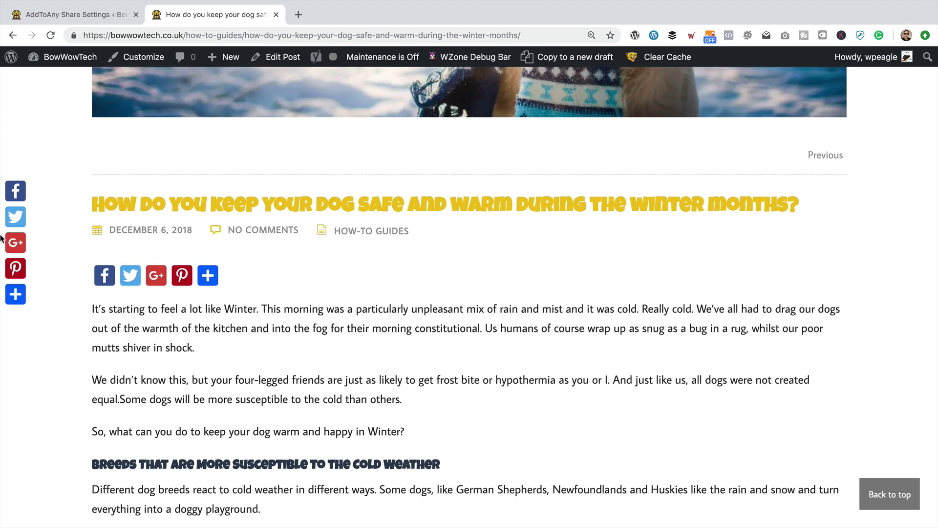
# Step: Return to the AddToAny settings and show the Floating share bar options
pyautogui.moveTo(19, 219)
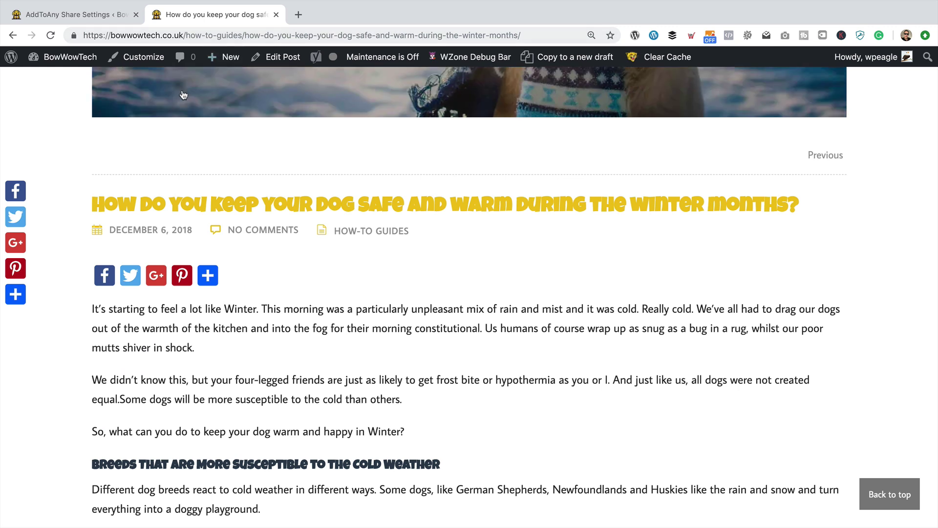
pyautogui.click(83, 15)
pyautogui.click(211, 163)
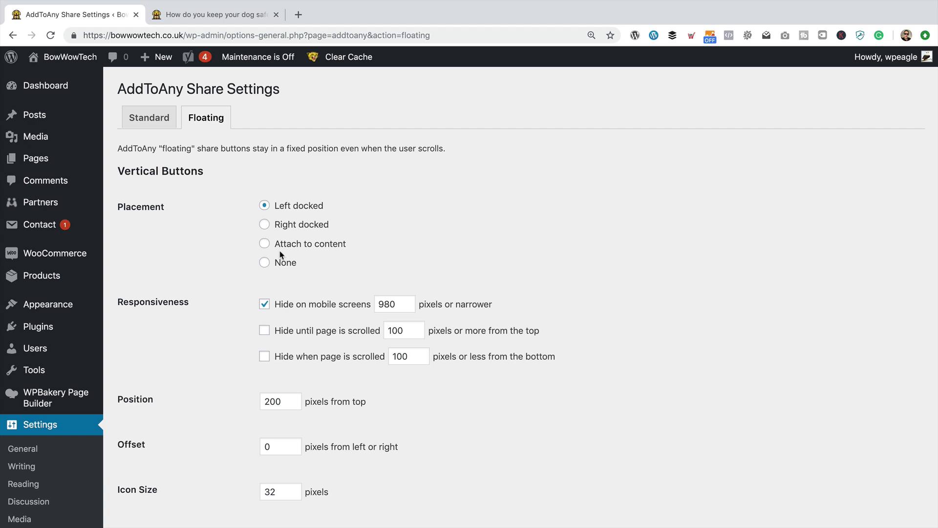
# Step: Compare the winter post's floating bar with the Floating settings further down the page
pyautogui.click(215, 14)
pyautogui.scroll(10, 119, 221)
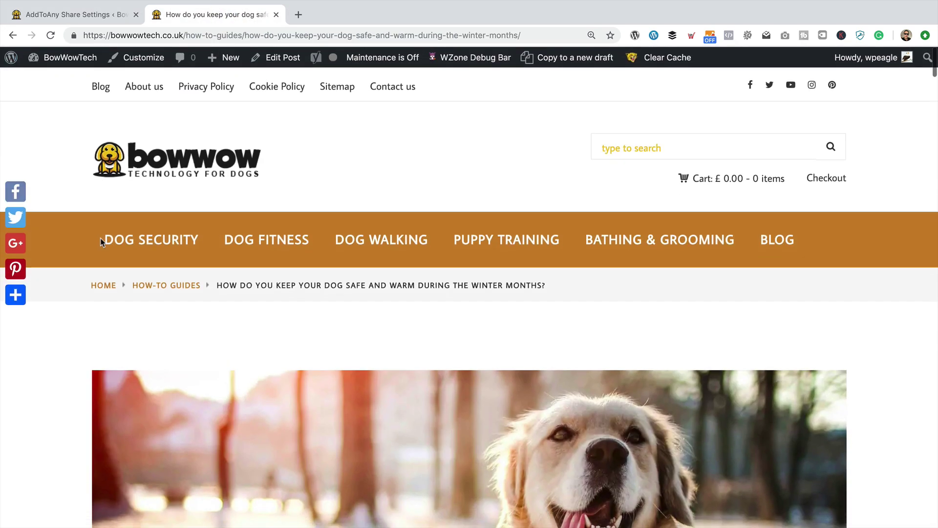
pyautogui.scroll(-10, 45, 205)
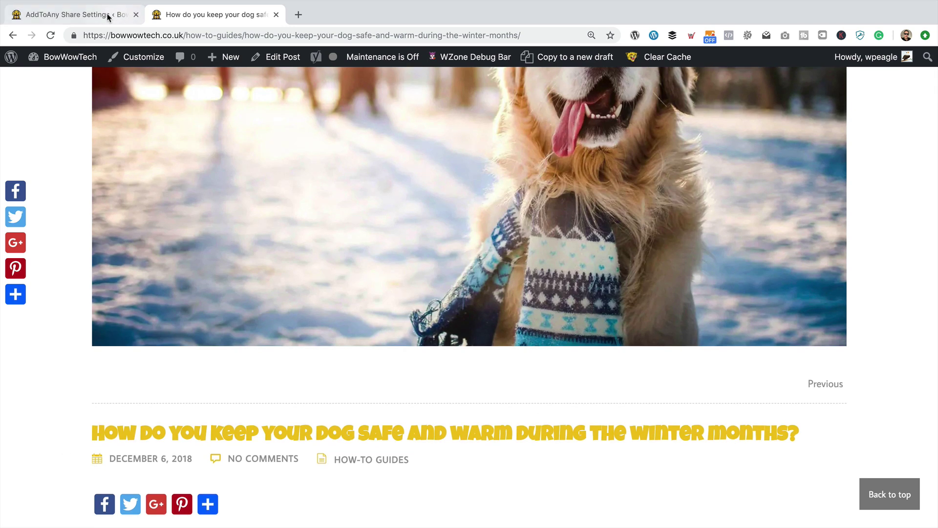
pyautogui.click(73, 14)
pyautogui.scroll(-2, 391, 288)
pyautogui.scroll(-1, 406, 289)
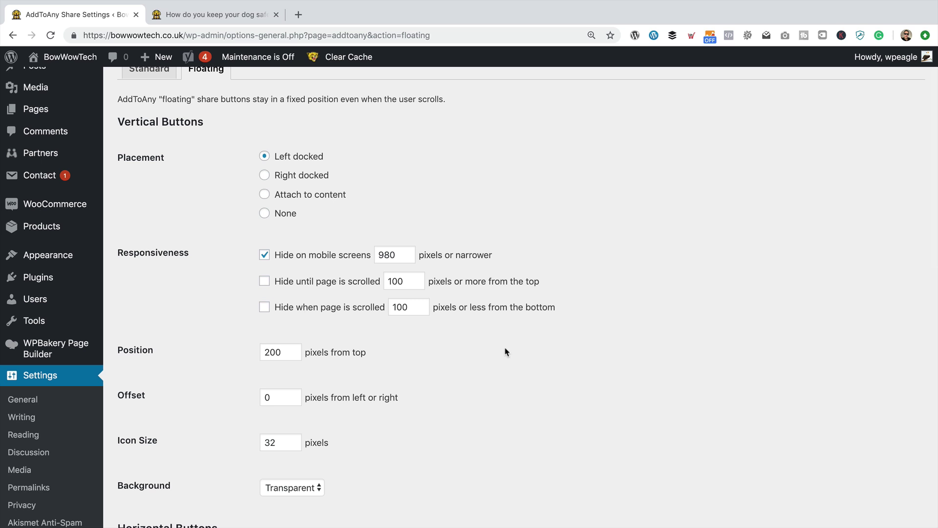
pyautogui.scroll(-3, 557, 306)
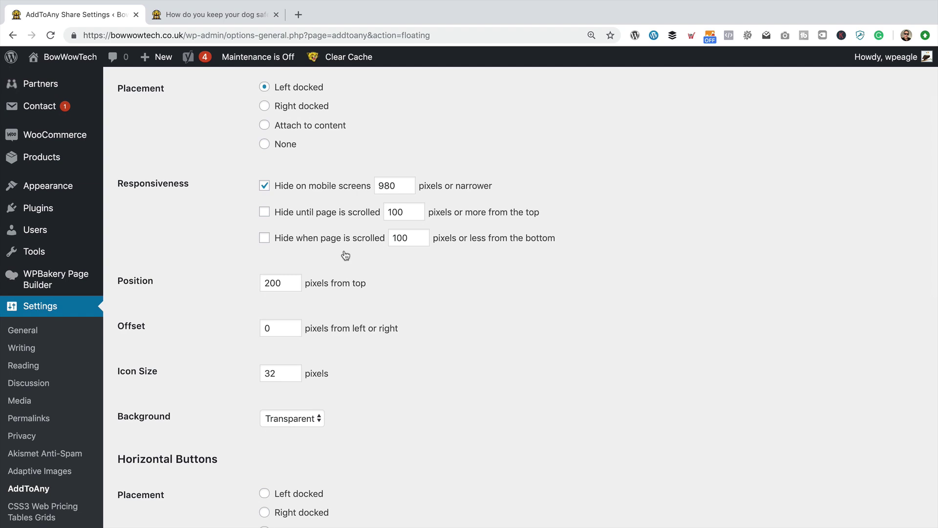
# Step: Reload the winter post and scroll to see where the floating bar currently sits
pyautogui.click(204, 6)
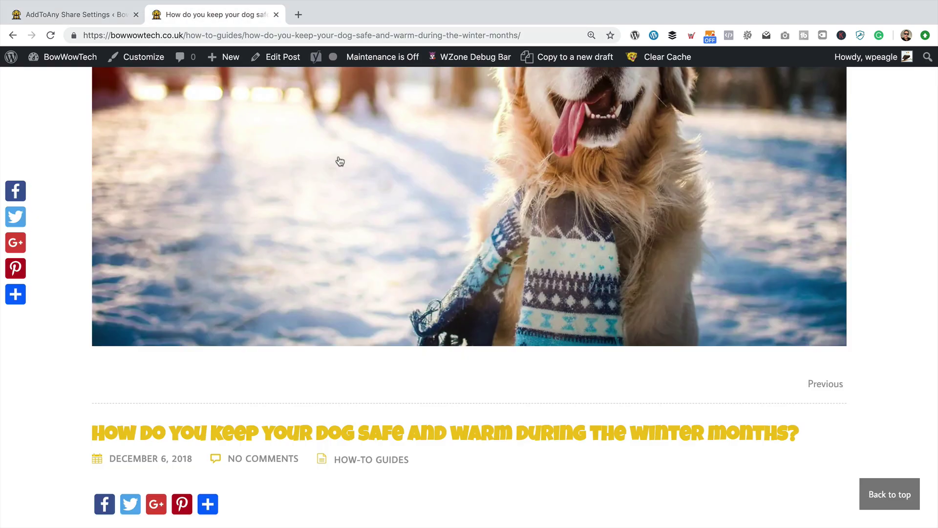
pyautogui.press('super+r')
pyautogui.scroll(-6, 62, 248)
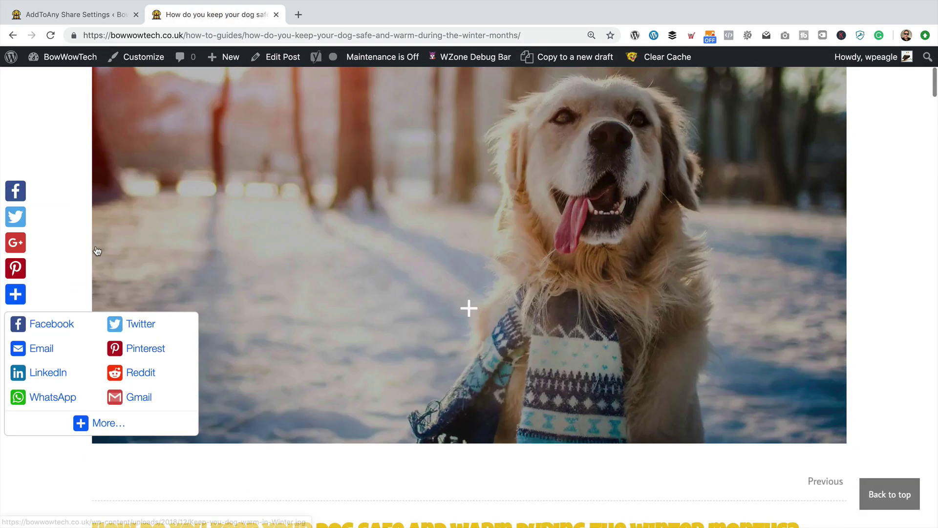
pyautogui.scroll(1, 96, 251)
# Step: Change the vertical bar's offset from 200 to 600 pixels from top, save, and reload the post
pyautogui.click(62, 15)
pyautogui.click(264, 284)
pyautogui.moveTo(264, 284); pyautogui.dragTo(270, 283)
pyautogui.write('600')
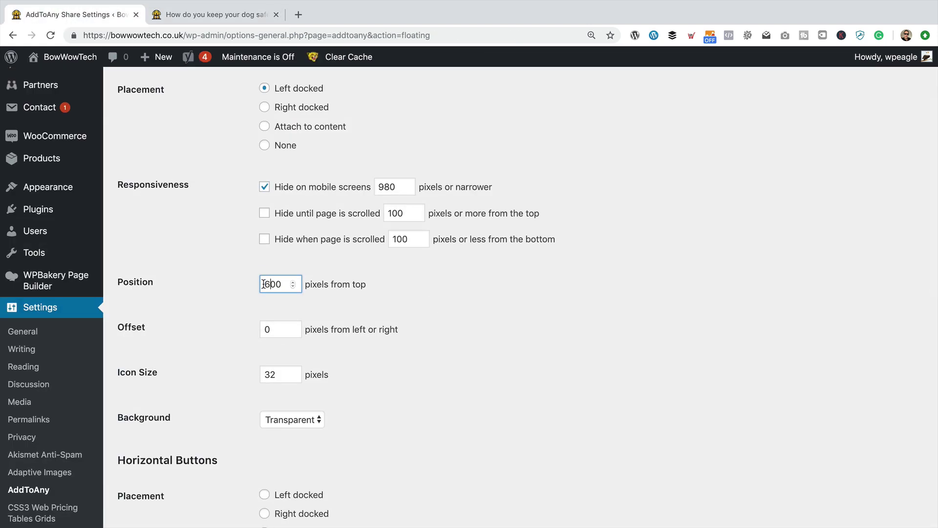
pyautogui.scroll(-2, 677, 329)
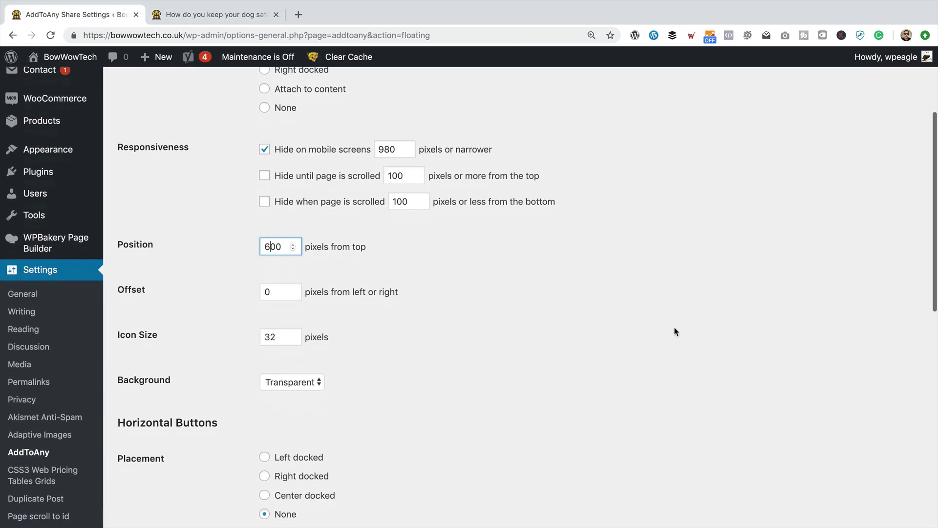
pyautogui.scroll(-3, 425, 339)
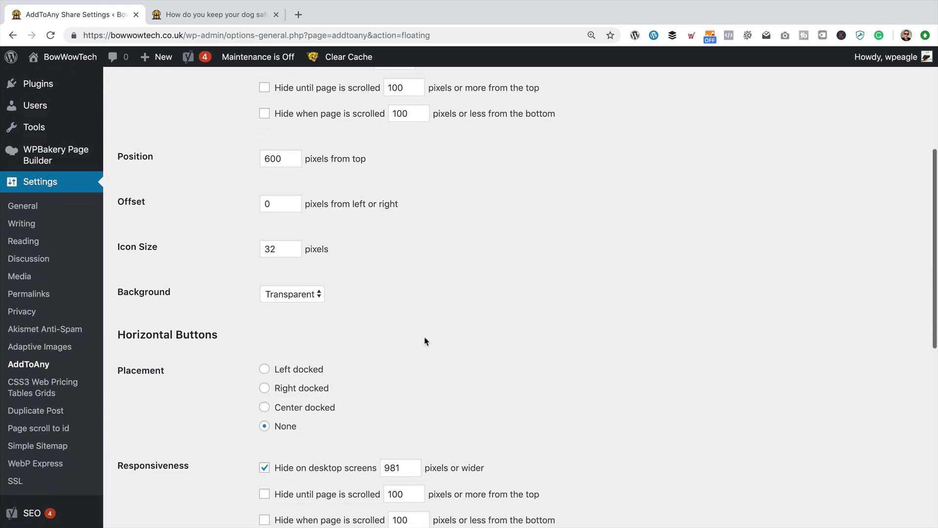
pyautogui.scroll(-5, 432, 338)
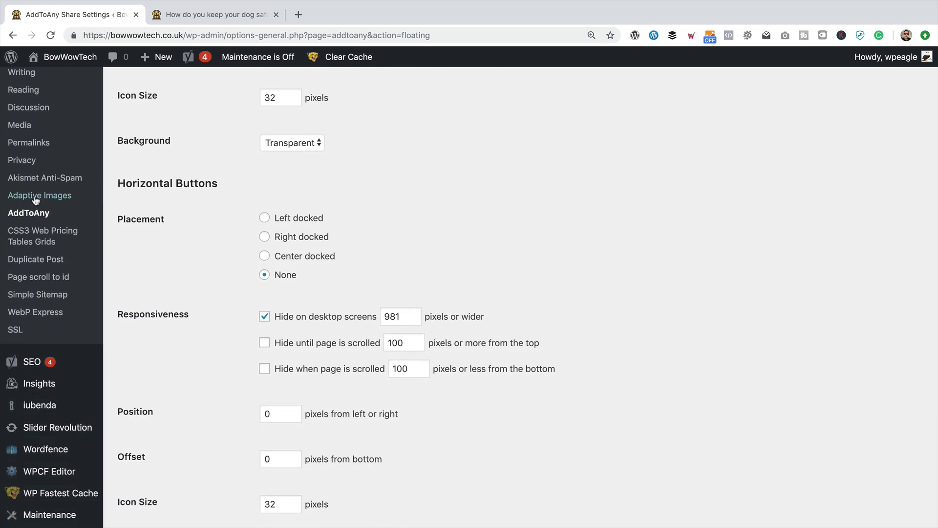
pyautogui.scroll(-6, 377, 249)
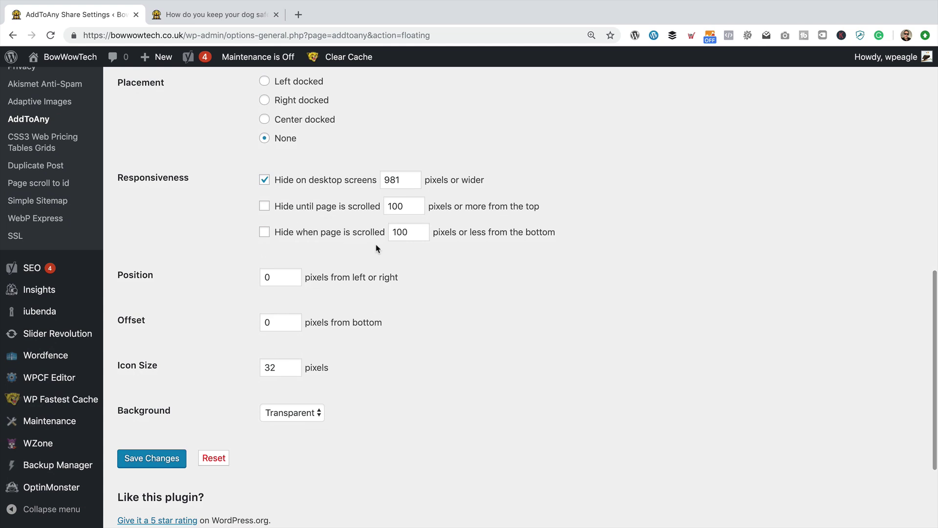
pyautogui.scroll(3, 376, 249)
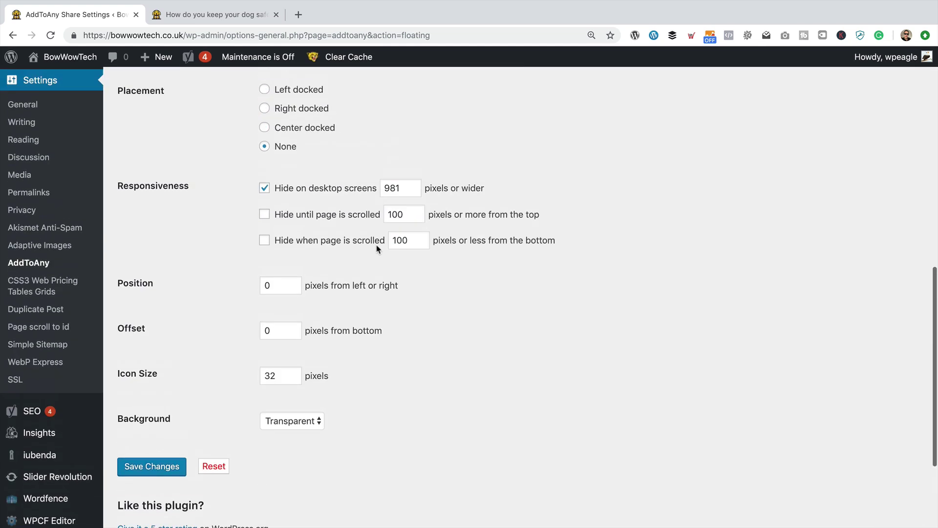
pyautogui.scroll(-3, 378, 249)
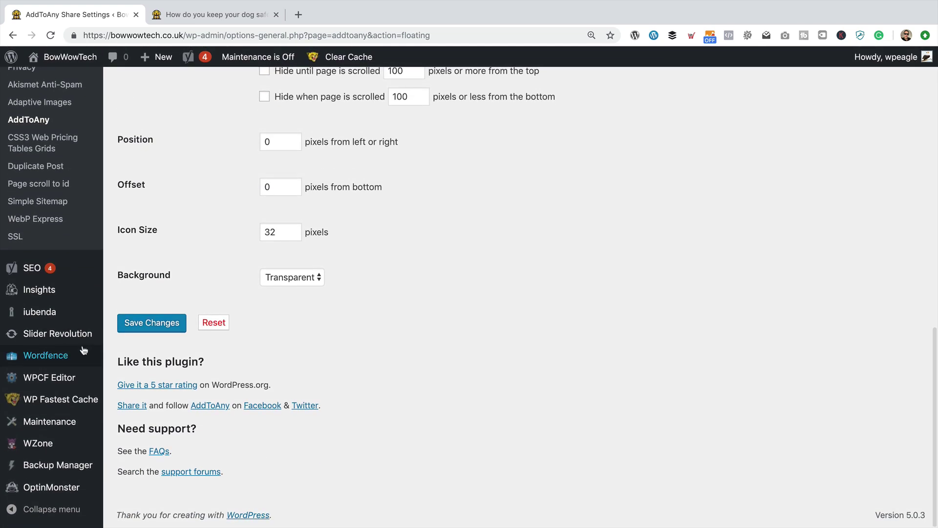
pyautogui.click(148, 322)
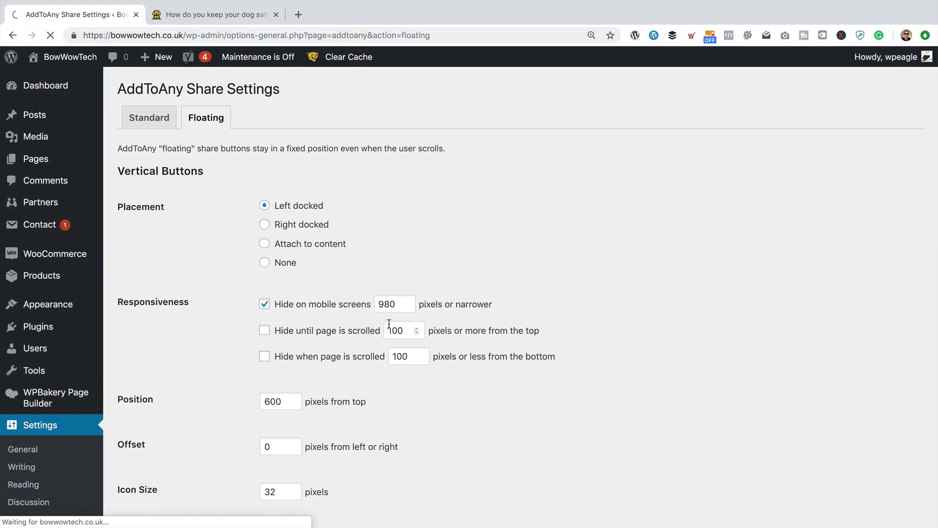
pyautogui.click(181, 14)
pyautogui.click(51, 35)
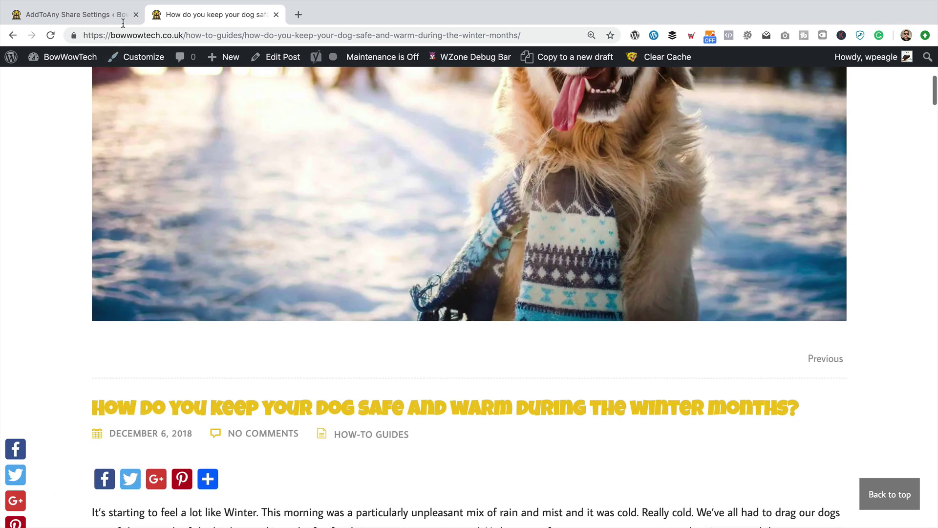
# Step: Set the left-docked vertical bar to 500 pixels from top and save the Floating settings
pyautogui.click(100, 14)
pyautogui.scroll(-2, 173, 115)
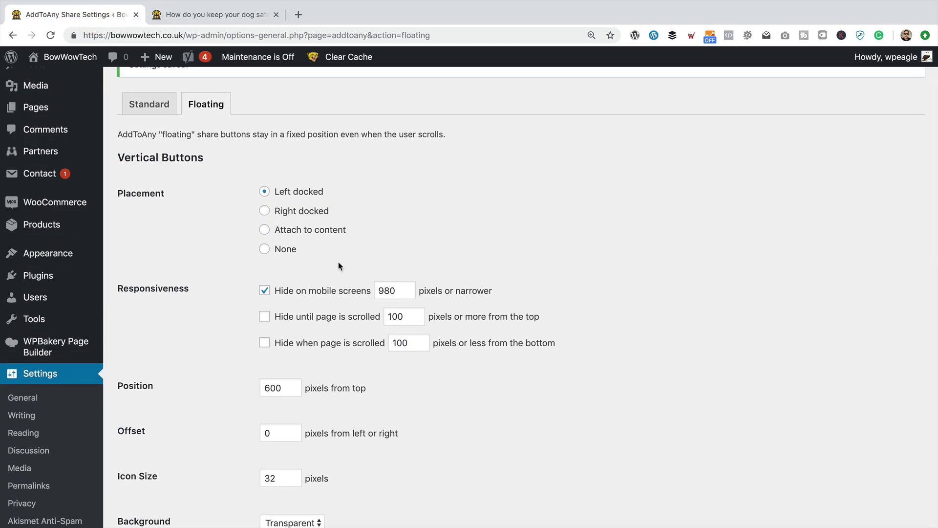
pyautogui.scroll(-5, 215, 116)
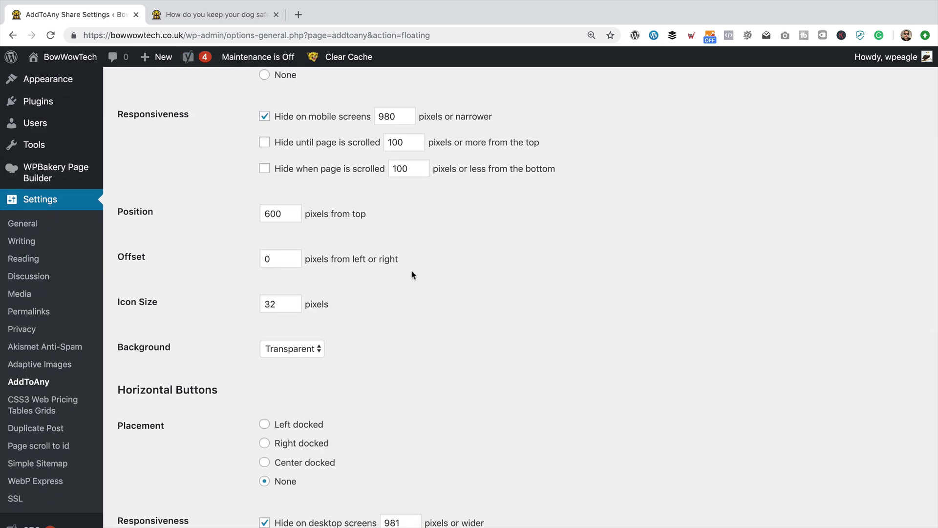
pyautogui.scroll(-3, 412, 274)
pyautogui.scroll(2, 413, 275)
pyautogui.click(267, 229)
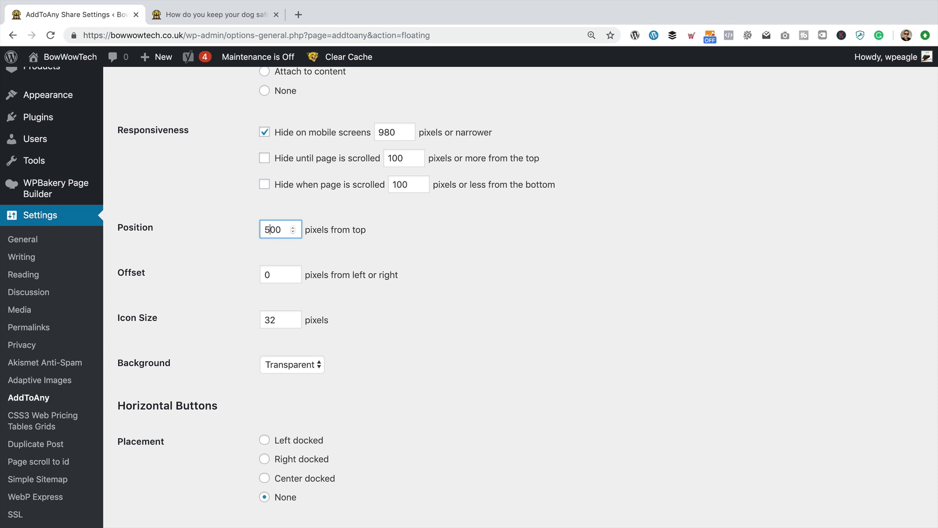
pyautogui.click(428, 244)
pyautogui.scroll(-10, 430, 244)
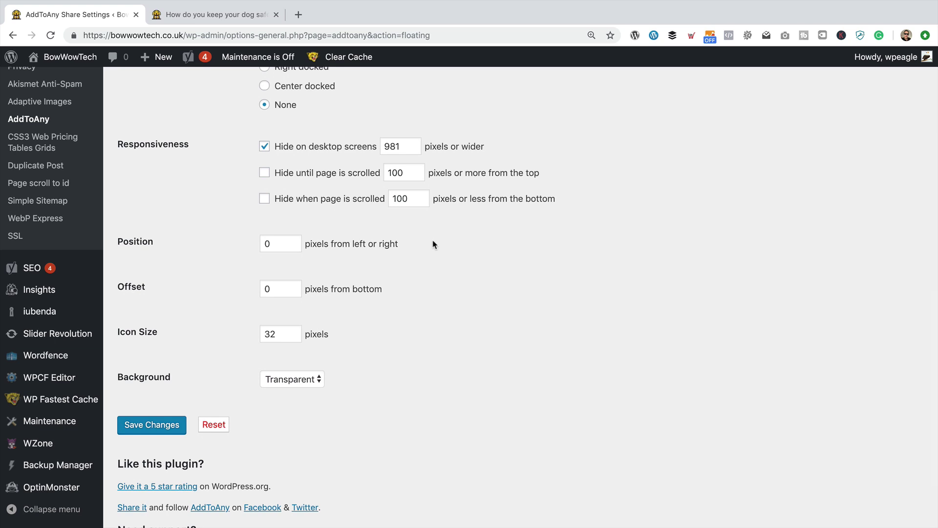
pyautogui.scroll(-2, 432, 244)
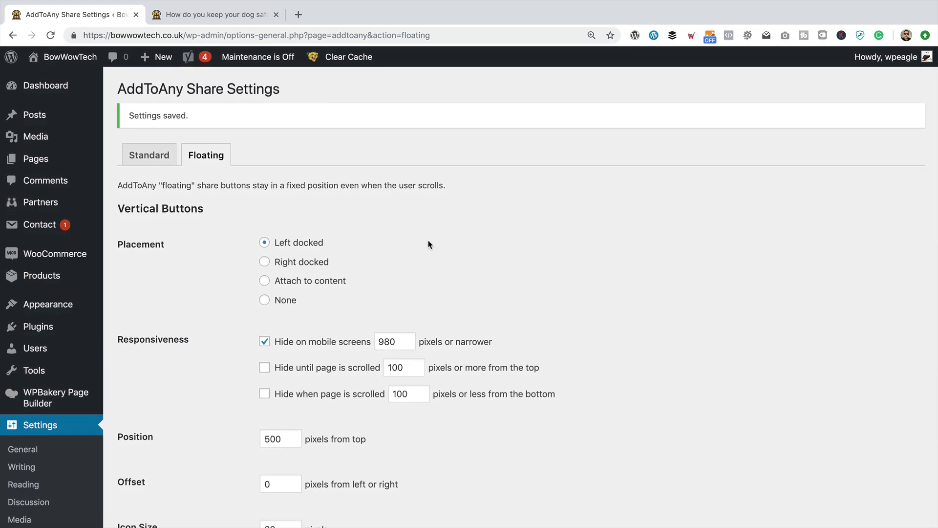
pyautogui.scroll(-15, 428, 244)
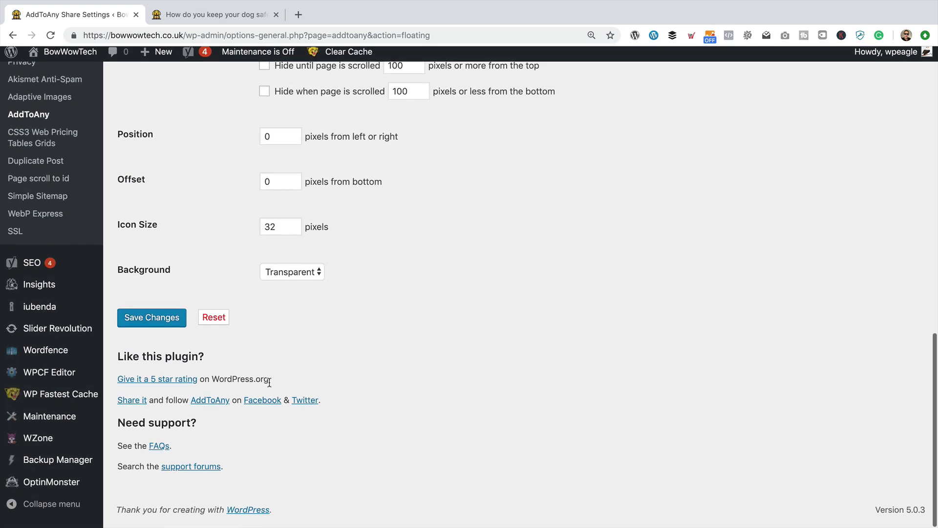
pyautogui.click(155, 321)
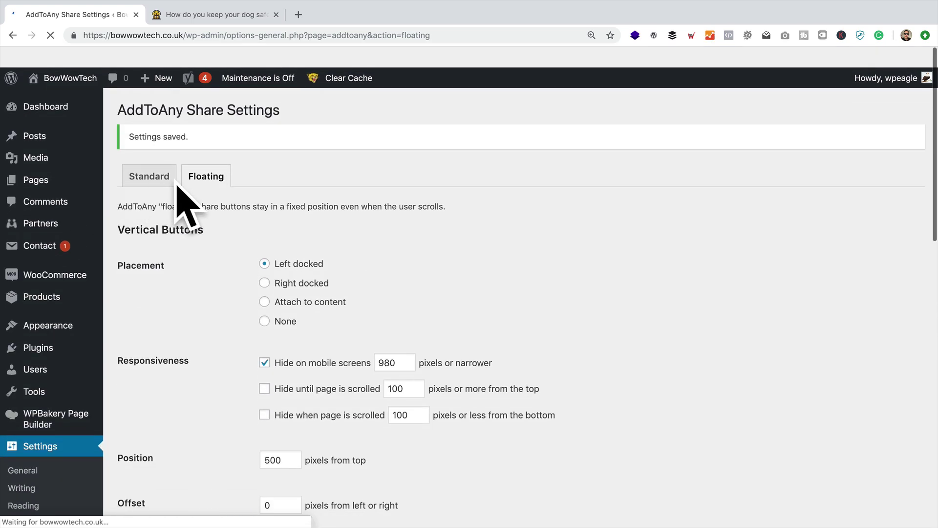
# Step: Reload the winter post and scroll to check the lowered floating bar
pyautogui.click(208, 16)
pyautogui.click(49, 35)
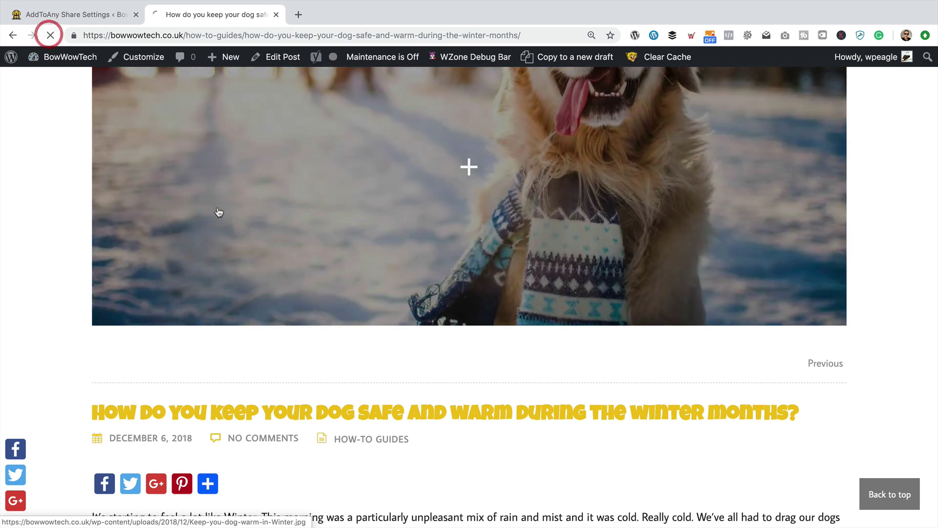
pyautogui.scroll(-3, 219, 212)
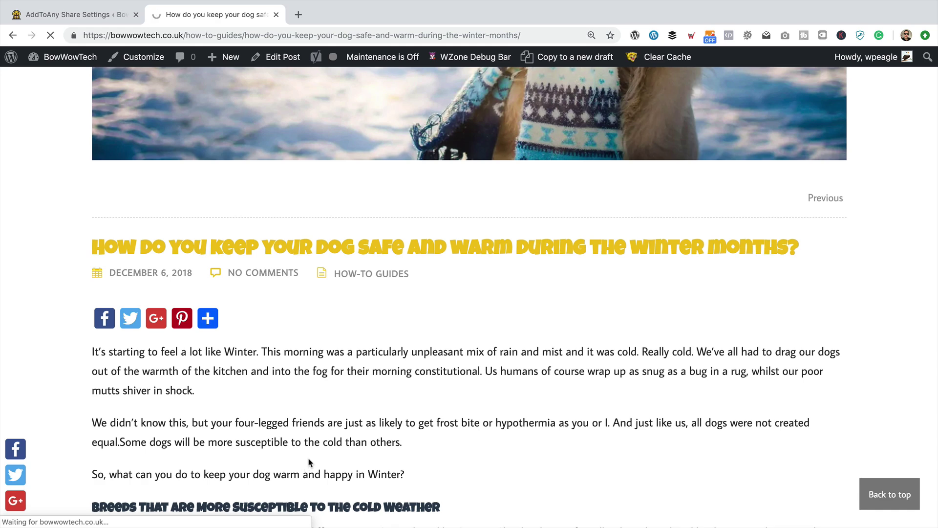
pyautogui.scroll(-4, 327, 388)
pyautogui.scroll(9, 328, 386)
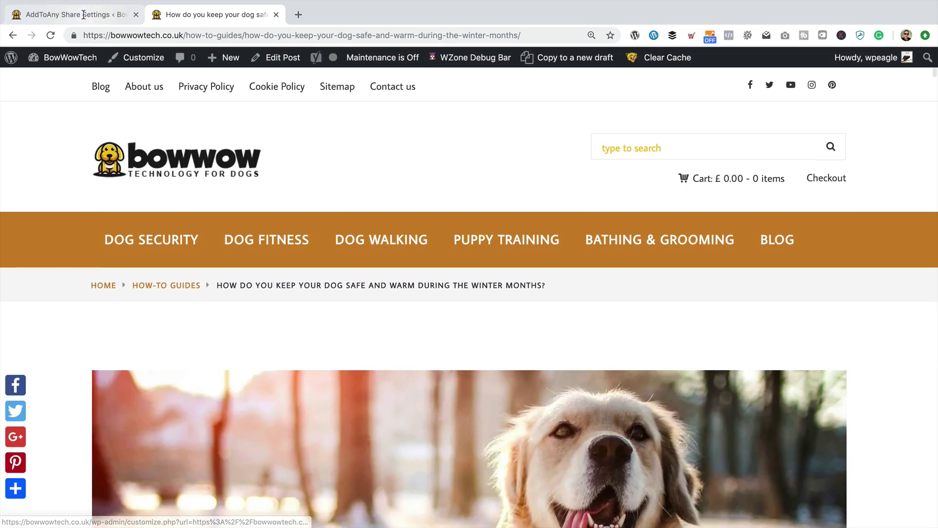
# Step: Toggle the top-of-posts share button placement in the Standard settings and save
pyautogui.click(85, 16)
pyautogui.click(159, 159)
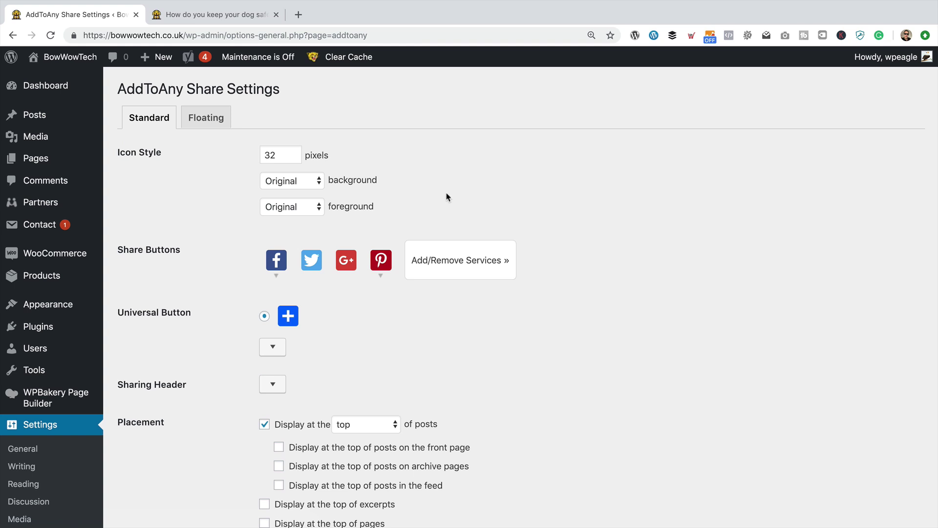
pyautogui.scroll(-4, 451, 195)
pyautogui.click(263, 234)
pyautogui.scroll(-6, 513, 318)
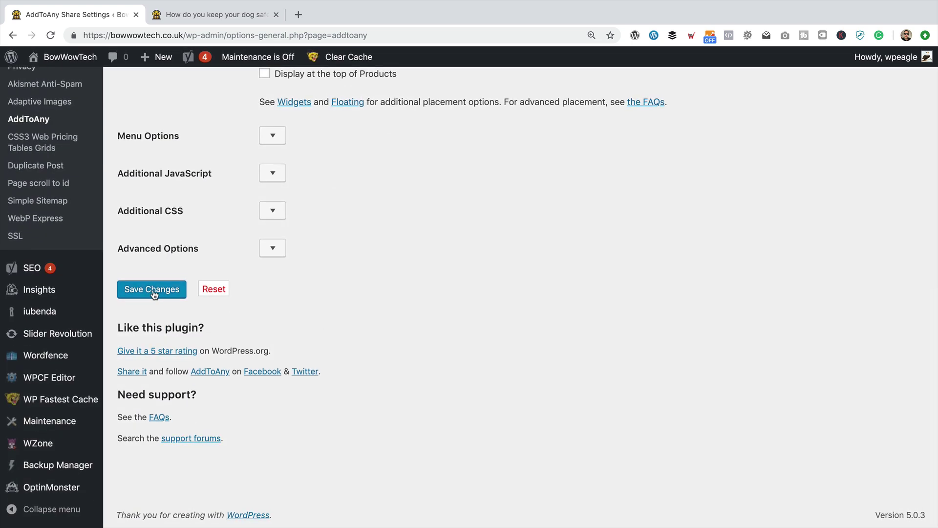
pyautogui.click(153, 290)
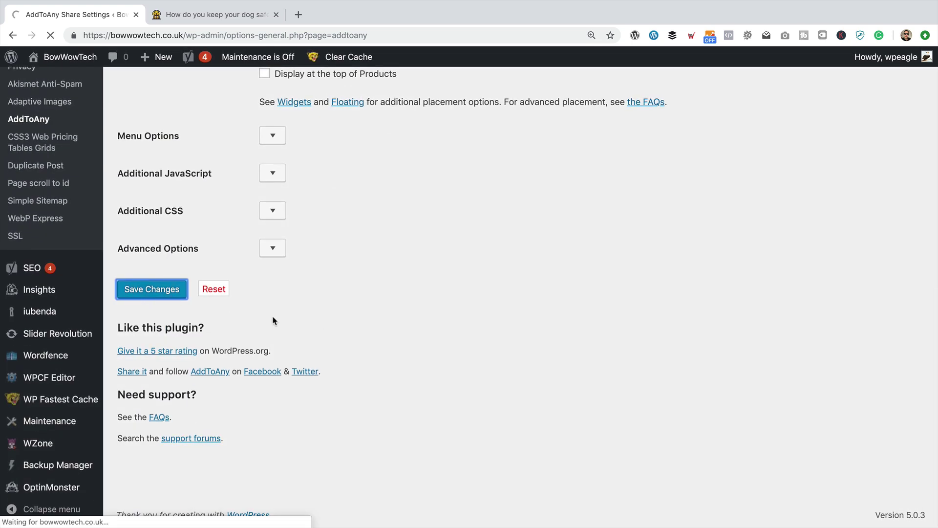
# Step: Scroll the post to view the top share buttons and the lowered left floating bar
pyautogui.click(244, 14)
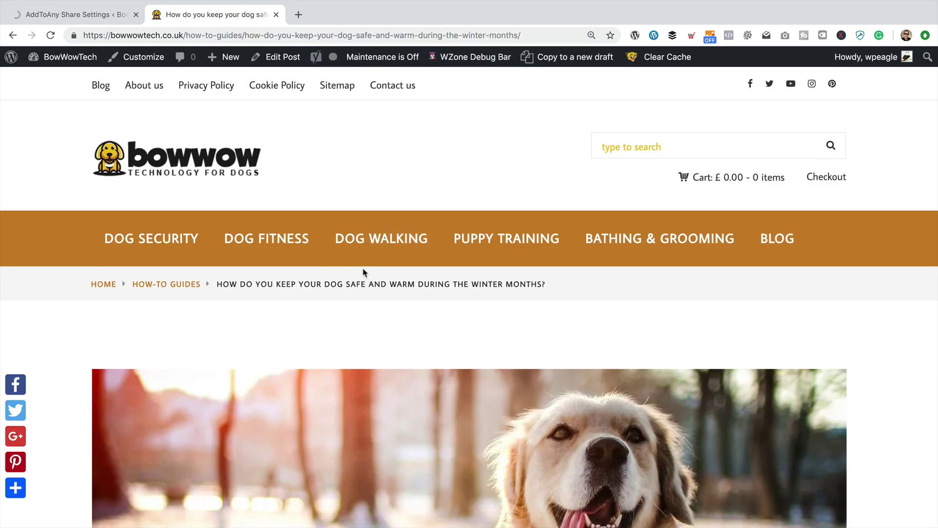
pyautogui.scroll(-2, 153, 399)
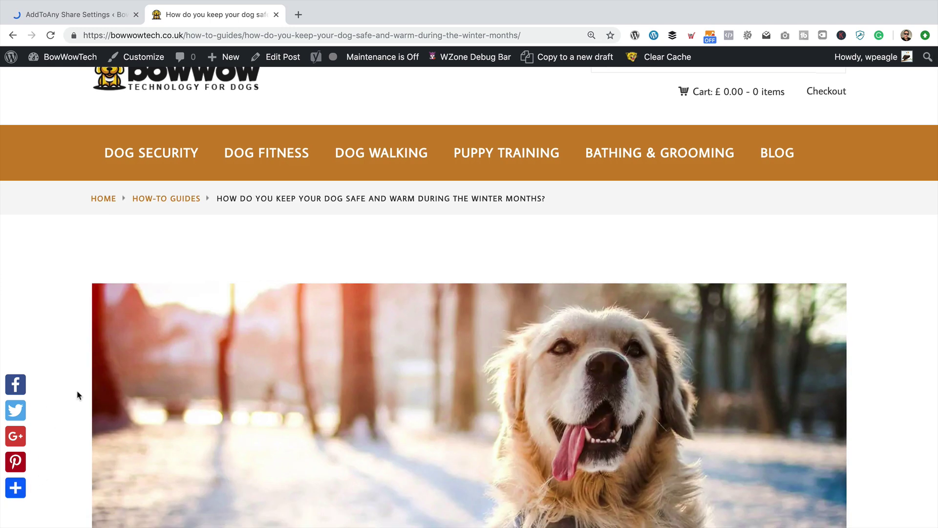
pyautogui.scroll(-7, 75, 388)
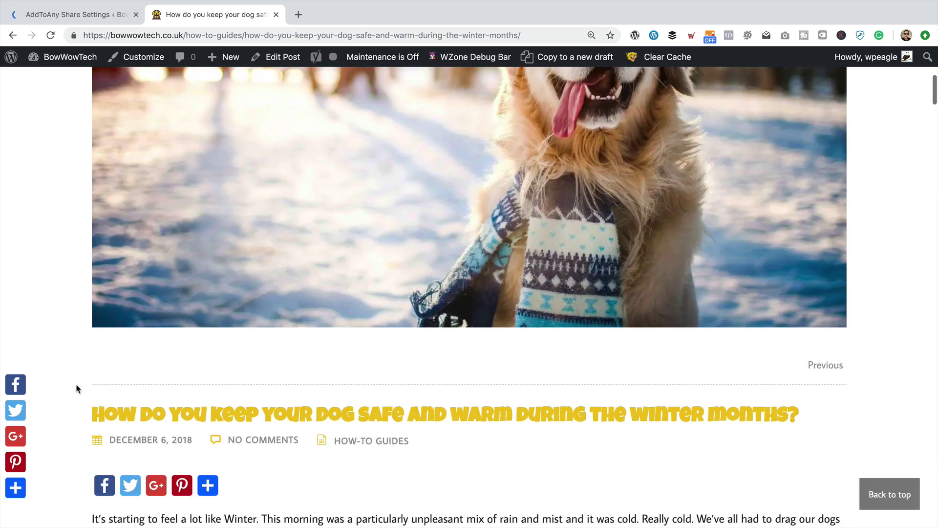
# Step: Tweet the winter dog-safety post via the floating bar's Twitter icon and view the published tweet
pyautogui.click(14, 411)
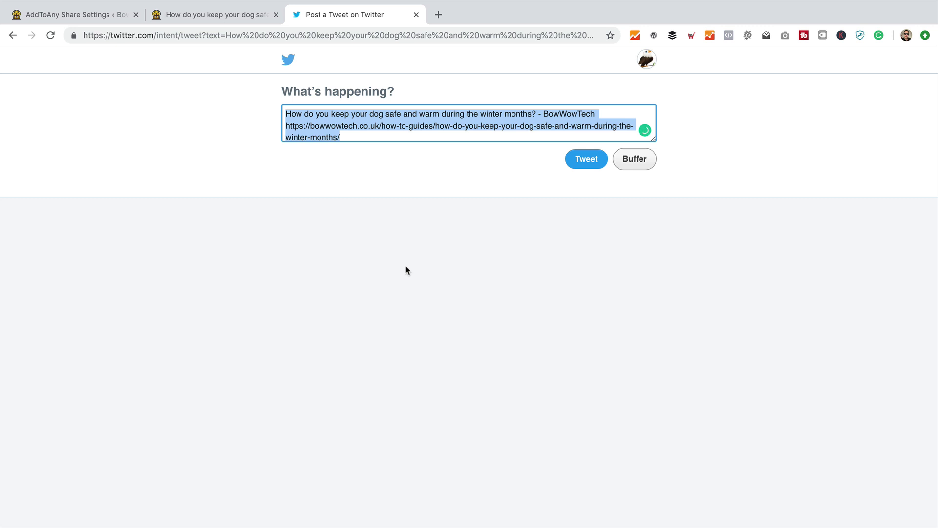
pyautogui.click(548, 133)
pyautogui.click(591, 162)
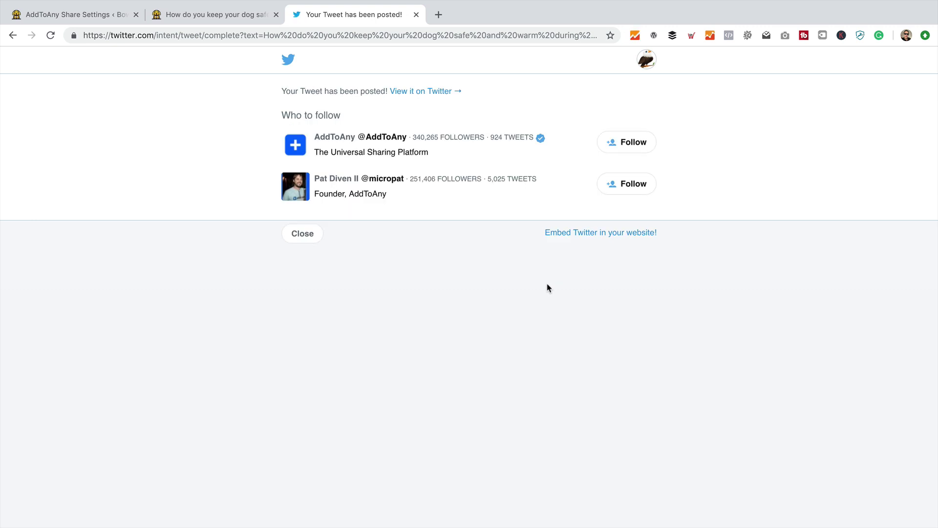
pyautogui.click(433, 92)
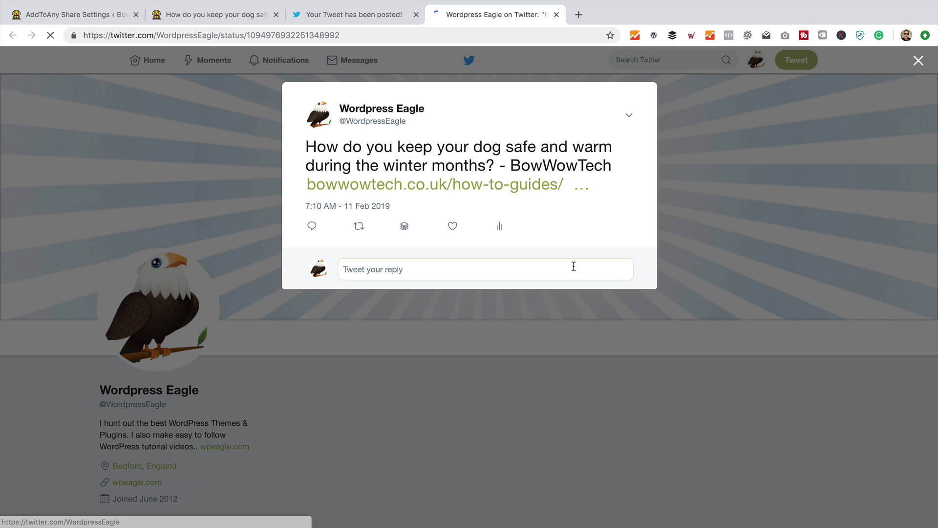